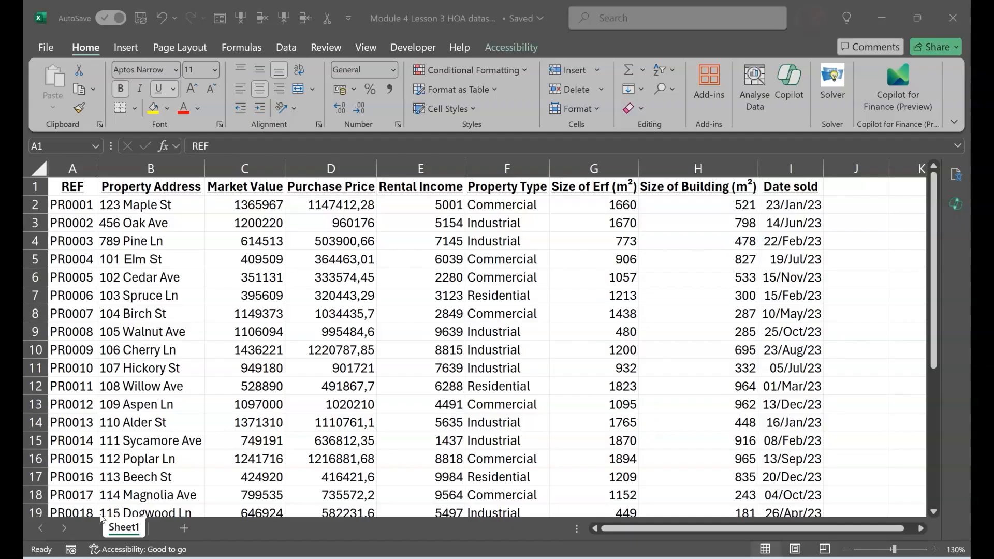
# Ask Copilot to format the market price, rental income and purchase price columns to an accounting format, and apply it.
pyautogui.click(787, 93)
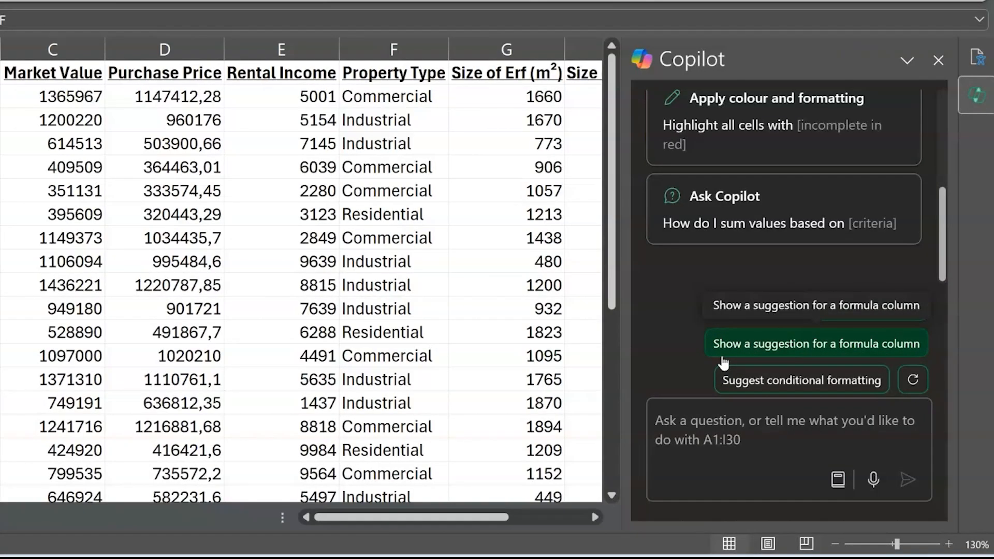
pyautogui.click(625, 524)
pyautogui.click(740, 416)
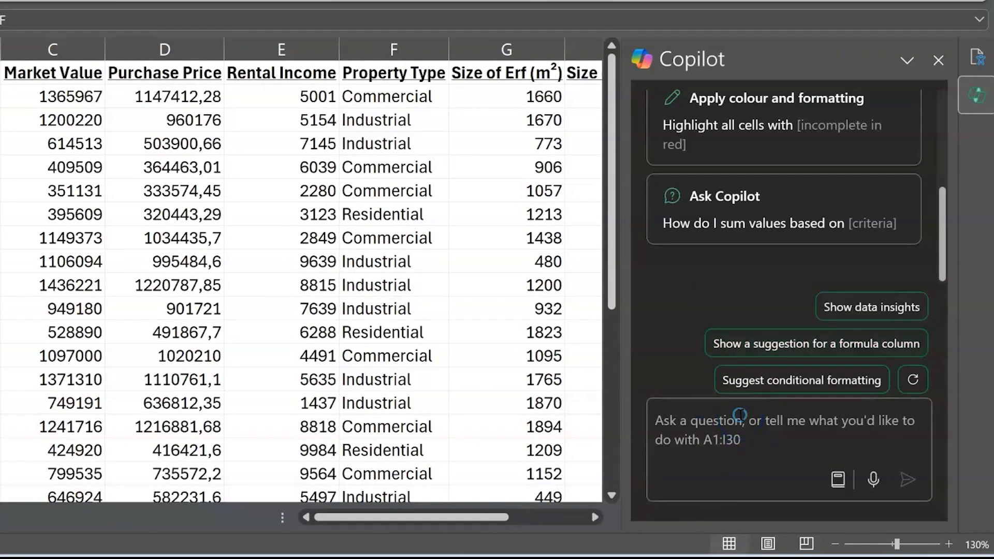
pyautogui.write('Format the market price')
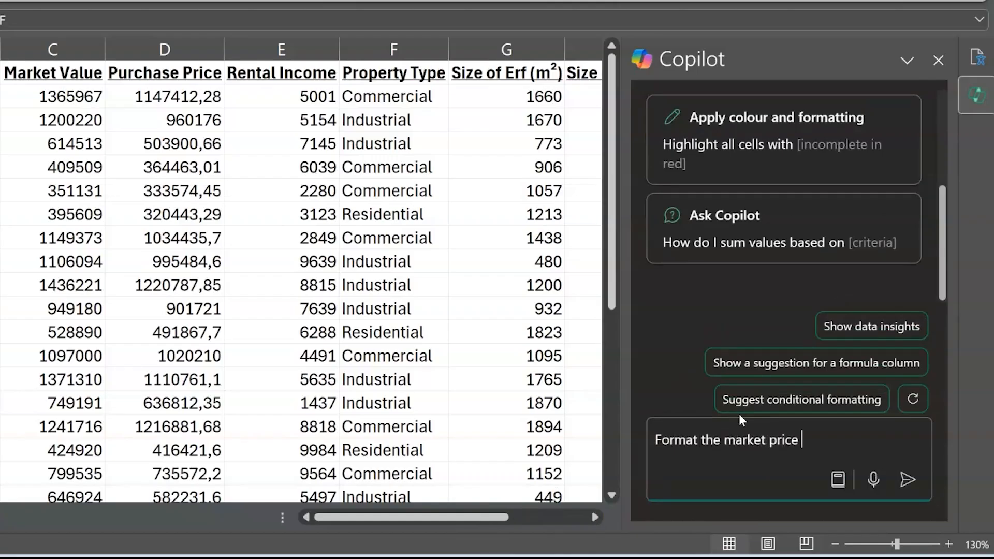
pyautogui.write(', rental income and purchase price co')
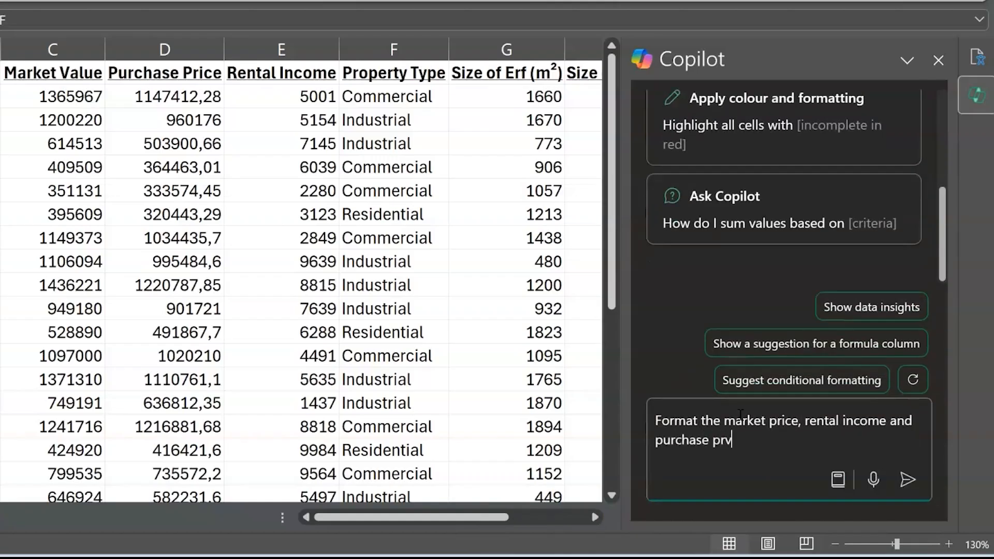
pyautogui.write('lumns to an accounting format.')
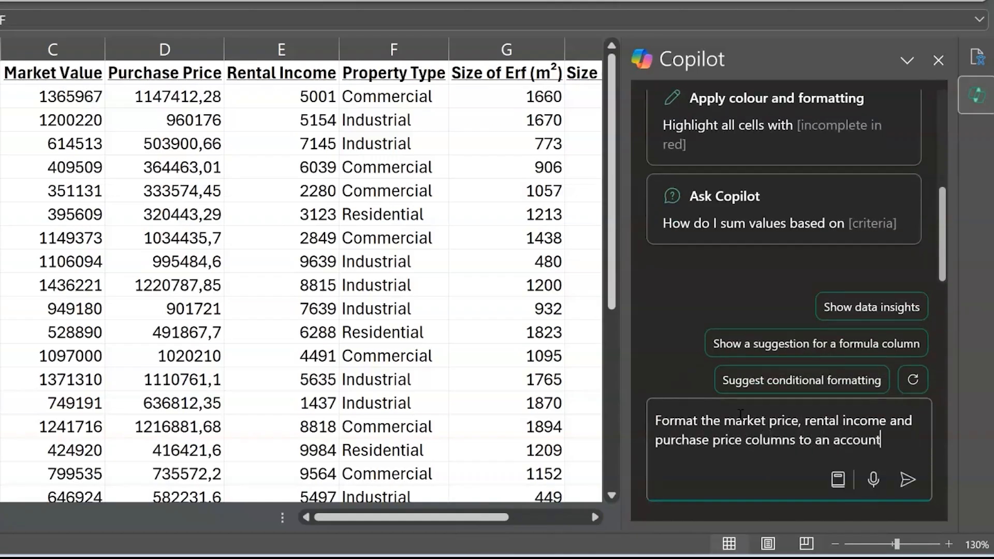
pyautogui.click(908, 480)
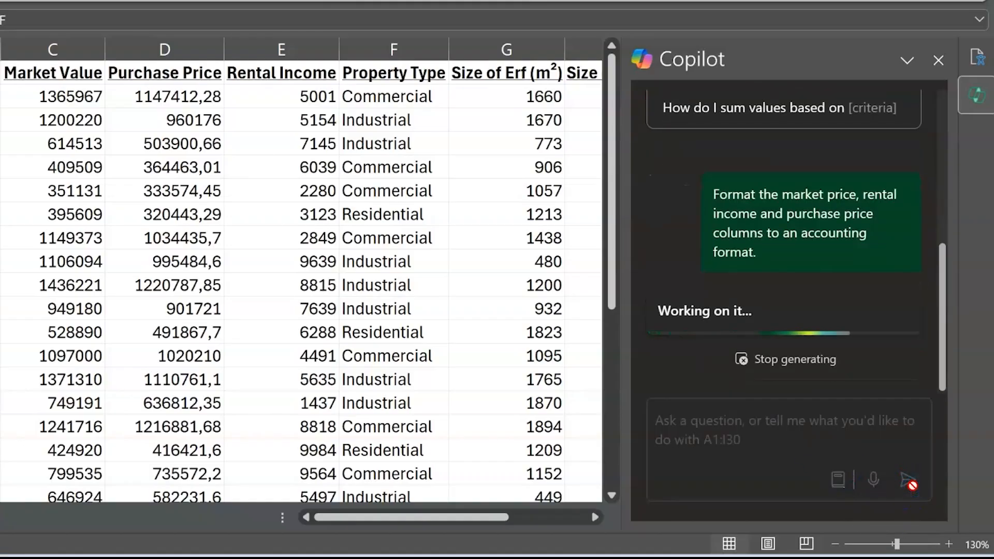
pyautogui.click(702, 176)
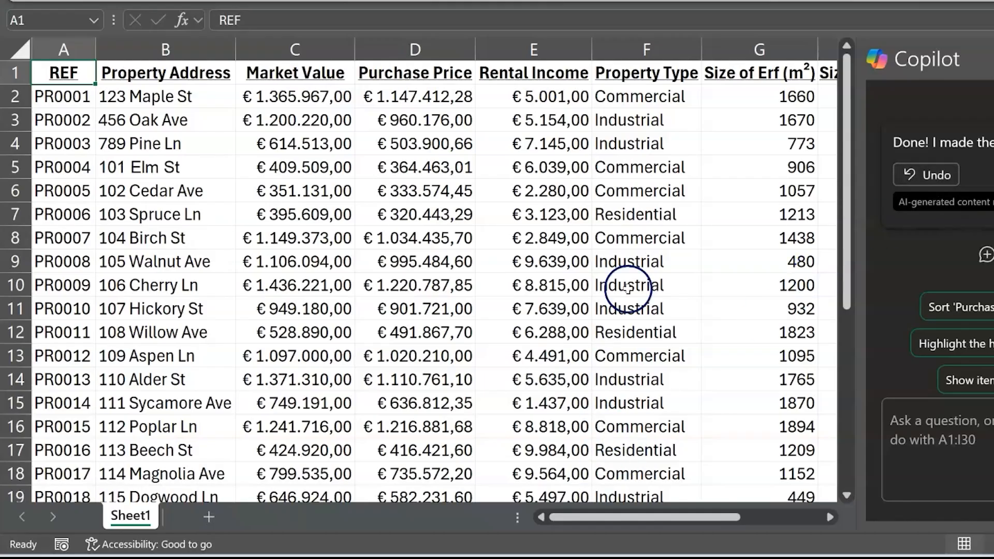
# Ask Copilot to format the Date sold column to a short date format and apply the suggested change.
pyautogui.hscroll(5, 335, 211)
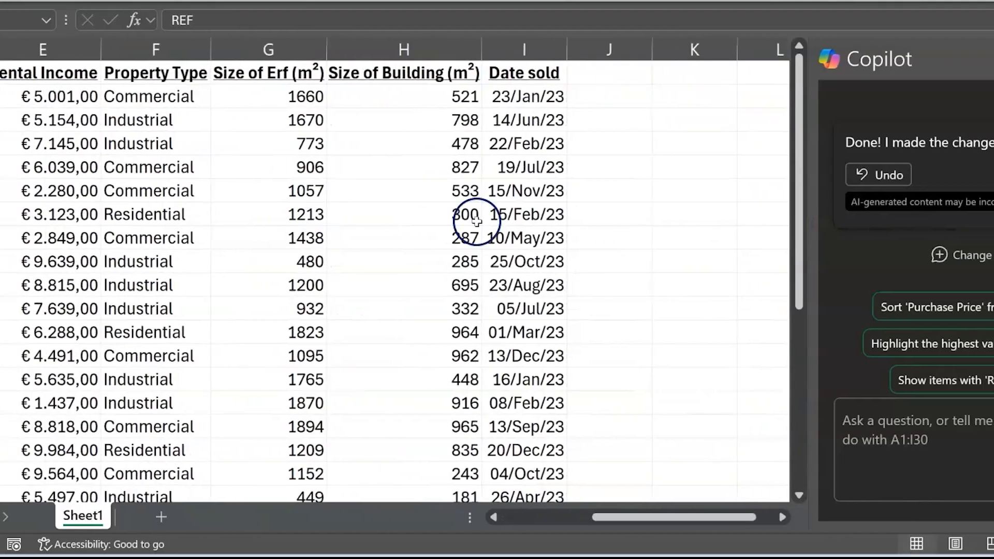
pyautogui.click(921, 435)
pyautogui.write('Format the ')
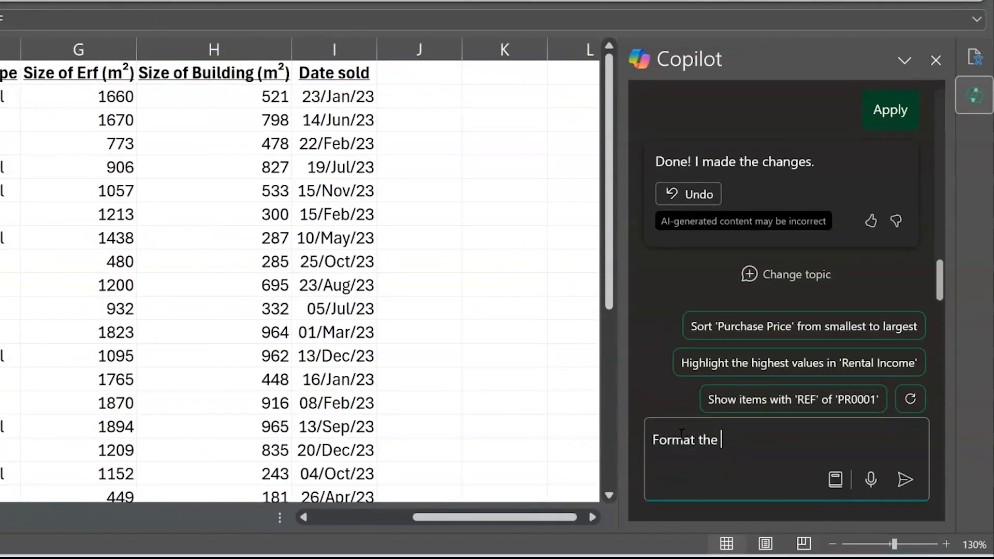
pyautogui.write('Date sold column to a ')
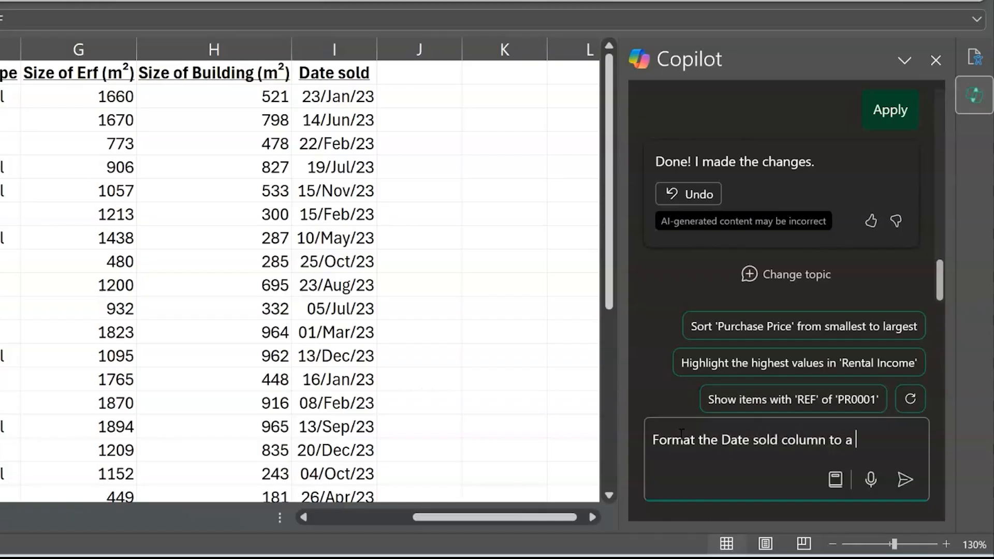
pyautogui.write('short date format.')
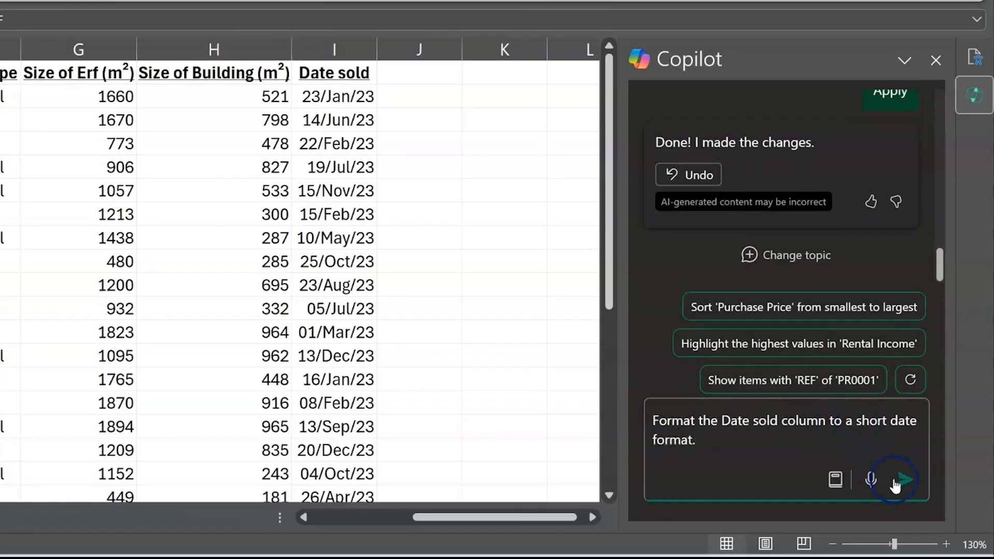
pyautogui.click(895, 486)
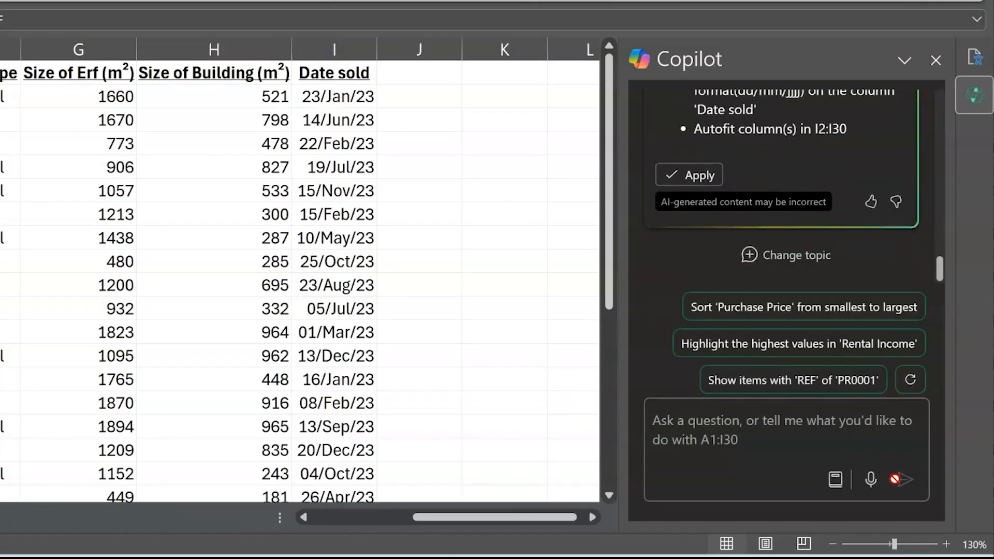
pyautogui.click(701, 173)
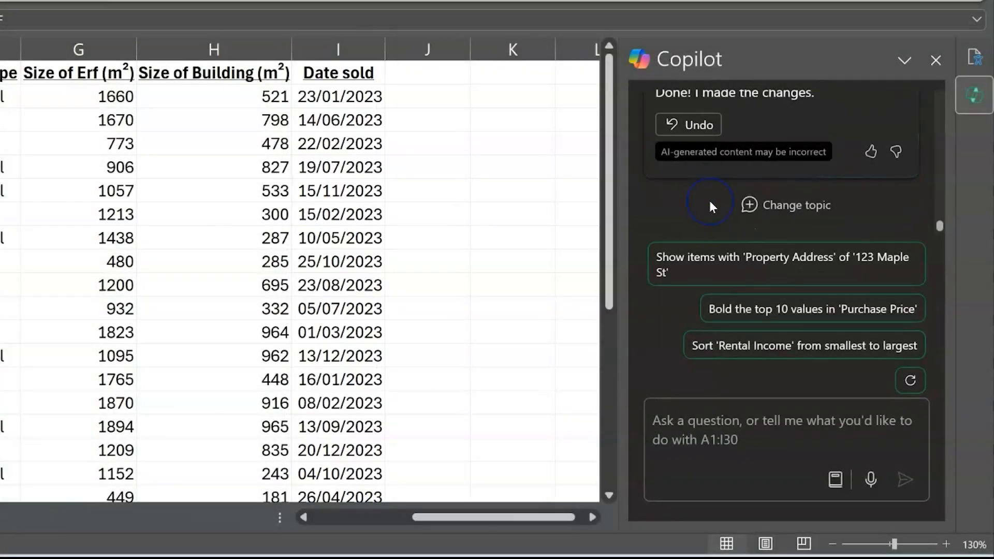
# Ask Copilot to highlight the properties in the top 10% of the market value column.
pyautogui.click(706, 414)
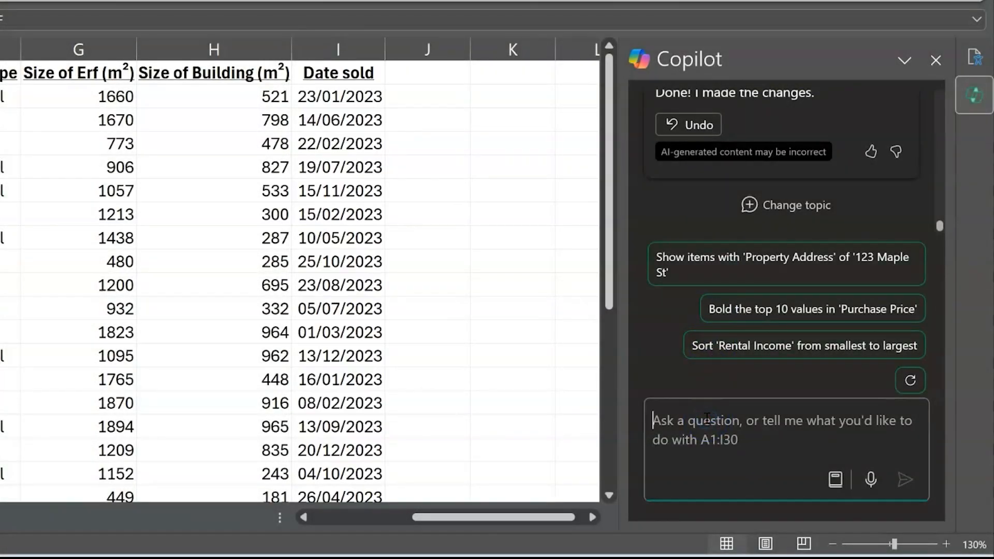
pyautogui.hscroll(-4, 266, 388)
pyautogui.write('IN the mar')
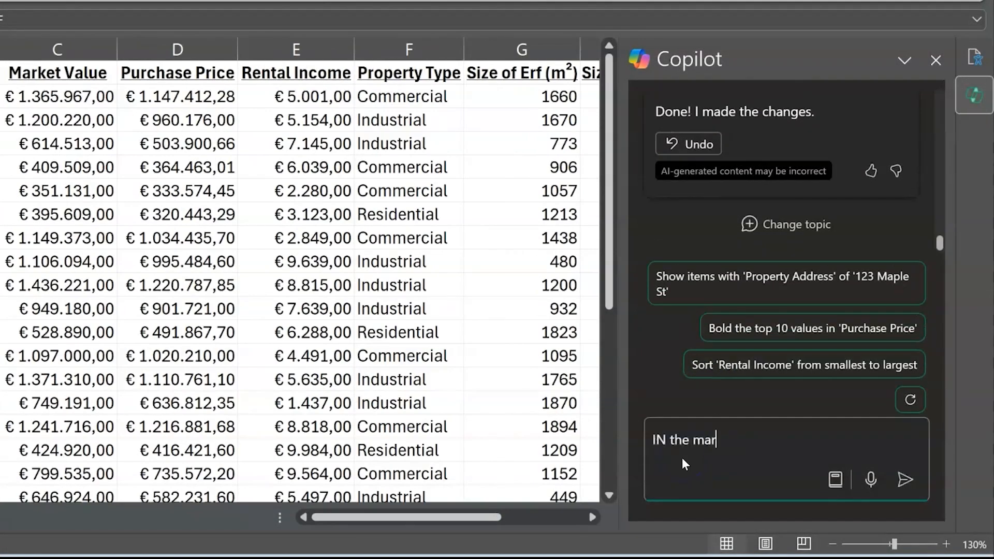
pyautogui.write('In the market valu')
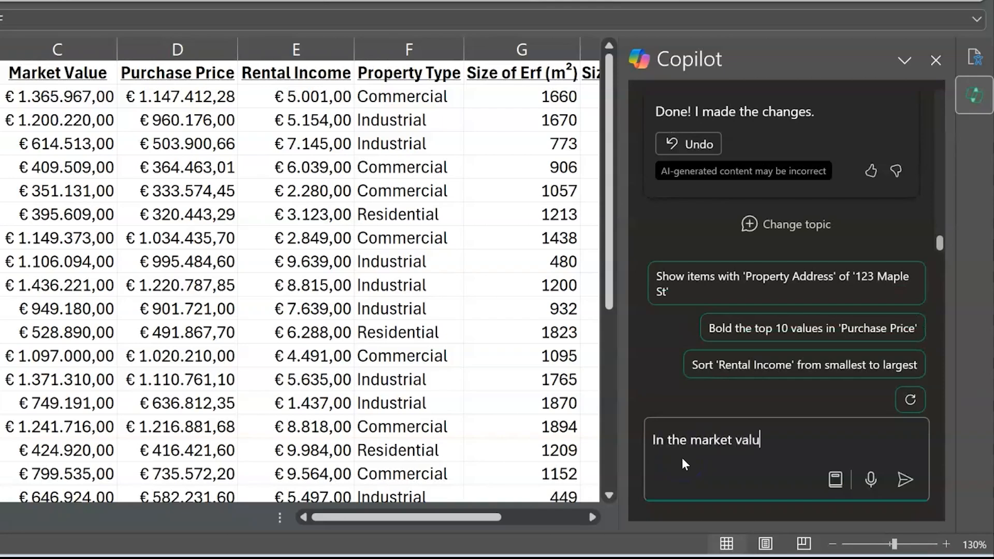
pyautogui.write('e column highlight the p')
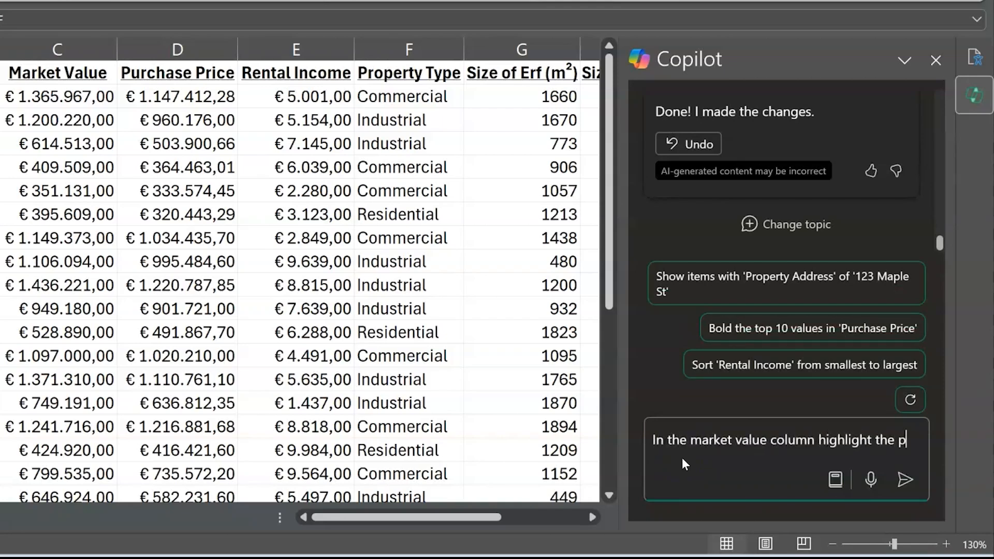
pyautogui.write('roperties in the top 10%')
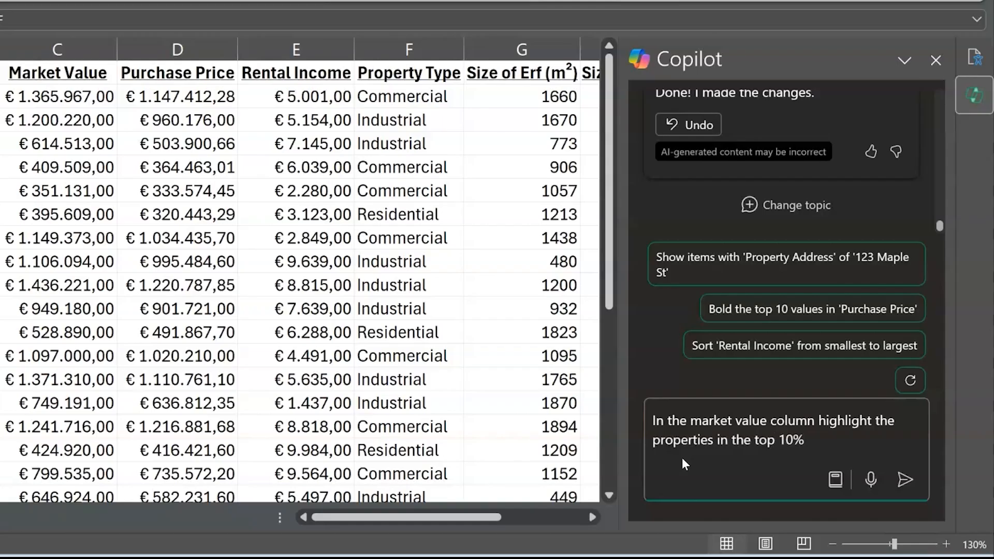
pyautogui.press('Return')
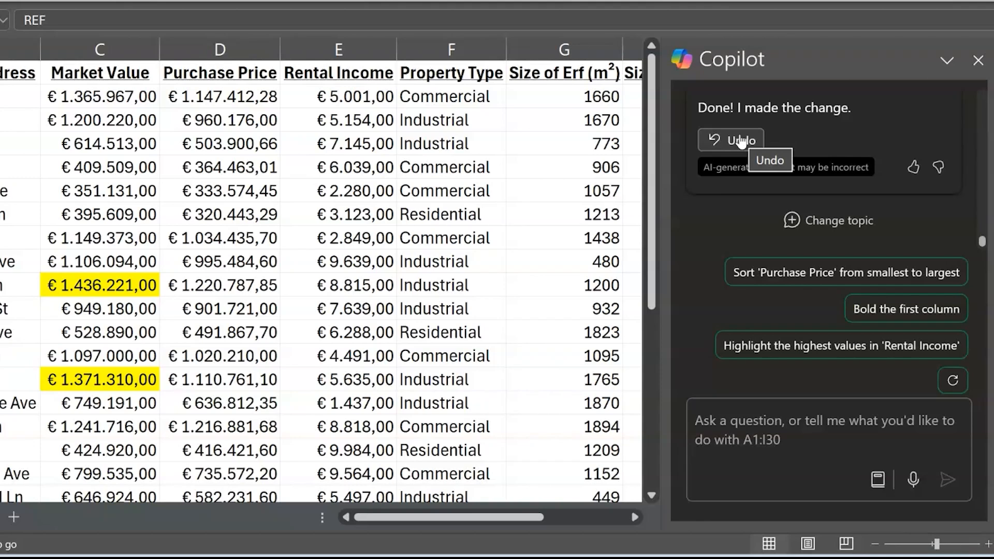
# Ask Copilot to create a data validation list in the Property Type column allowing only "Commercial", "Industrial", "Residential".
pyautogui.click(718, 421)
pyautogui.write('Create a data validation list to only ')
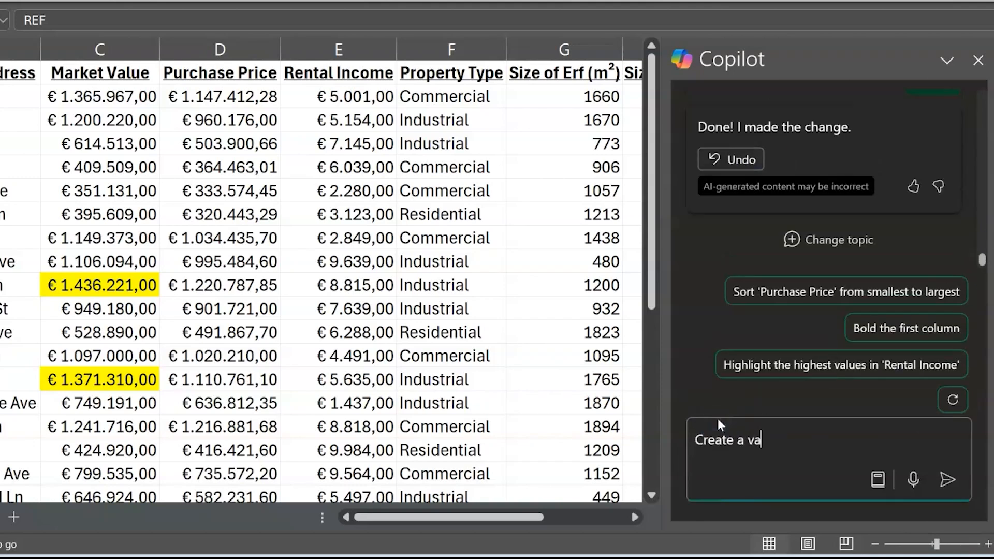
pyautogui.write('allow "Commercial')
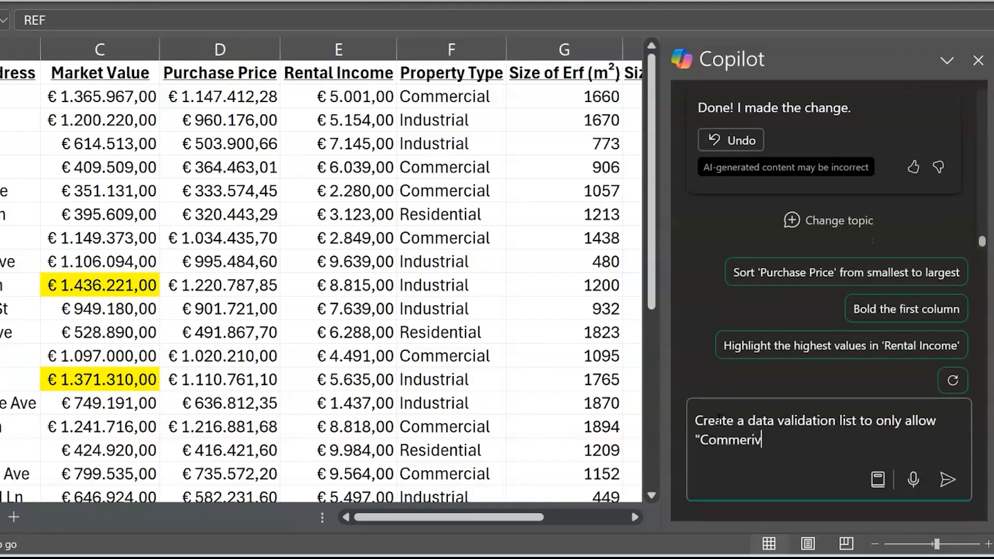
pyautogui.write('", "Industrial", "Residentia')
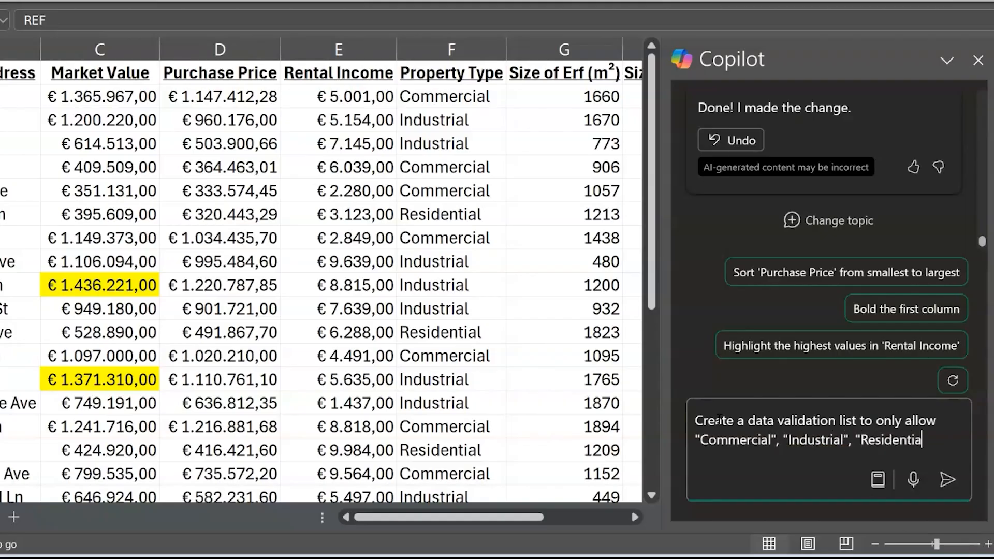
pyautogui.write('l" in the list.')
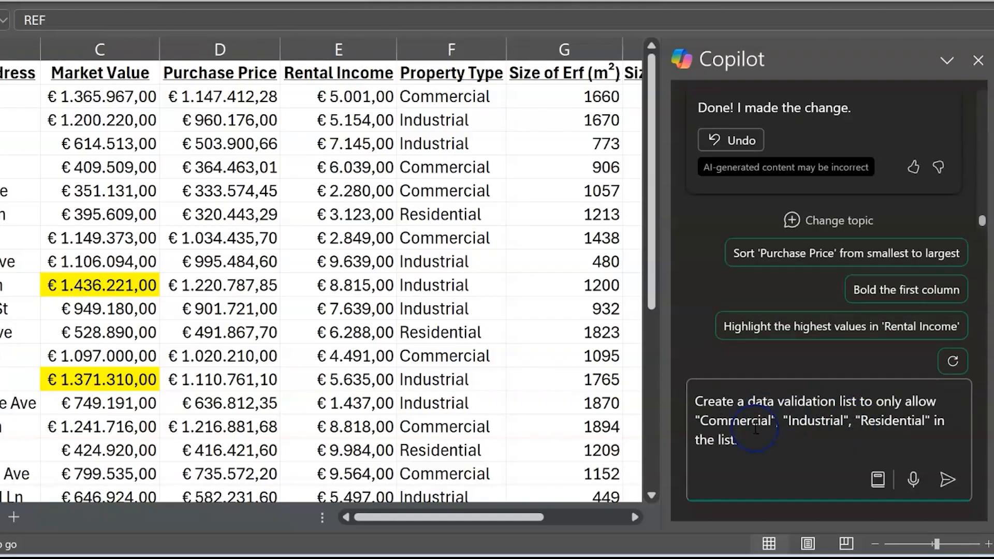
pyautogui.click(859, 403)
pyautogui.write('in the Property Type column')
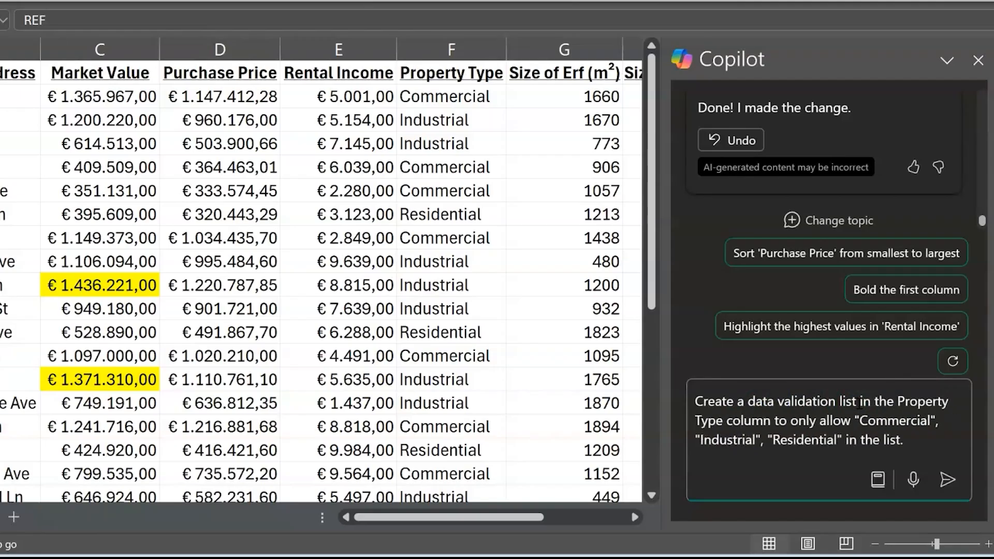
pyautogui.click(947, 485)
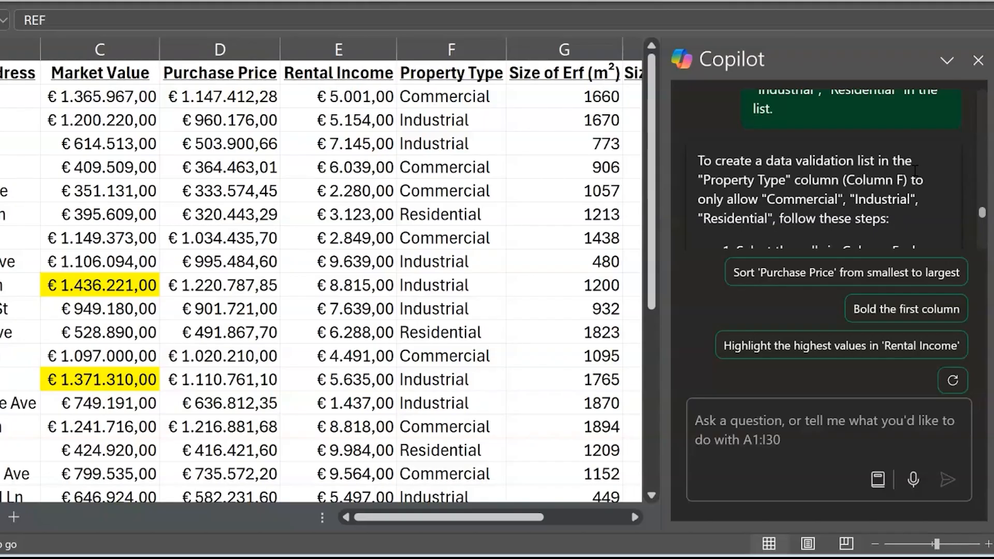
# Select the Property Type column and open its data validation settings, allowing a List.
pyautogui.scroll(-3, 820, 156)
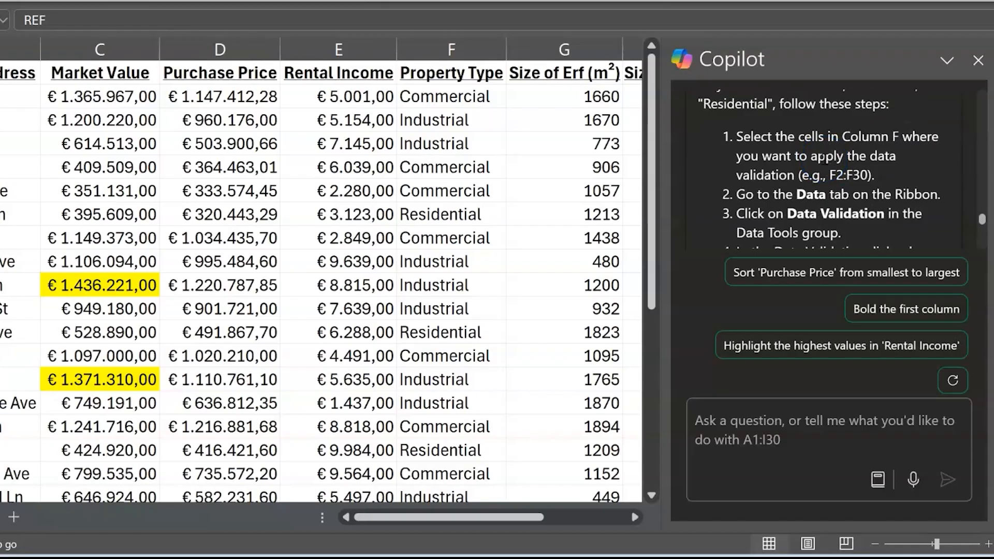
pyautogui.click(448, 49)
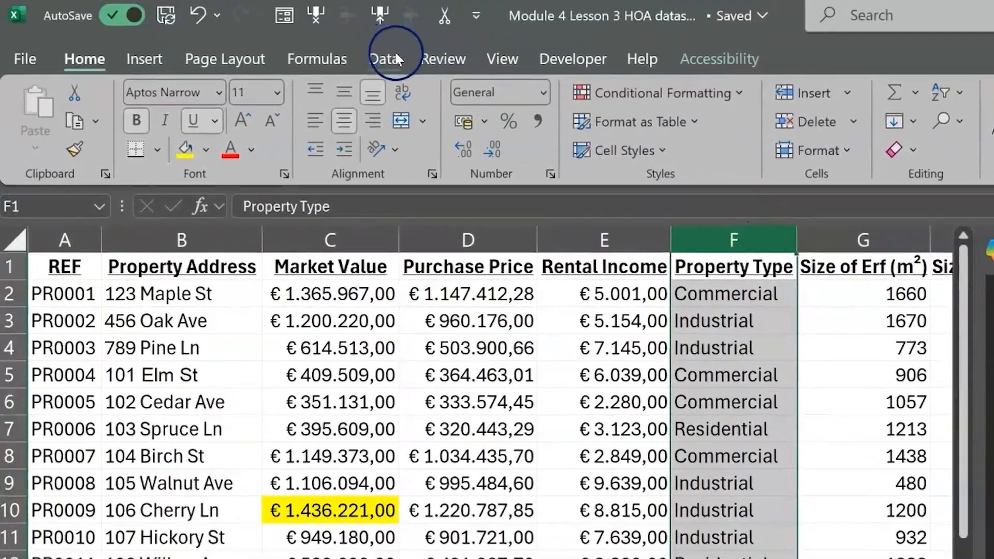
pyautogui.click(395, 54)
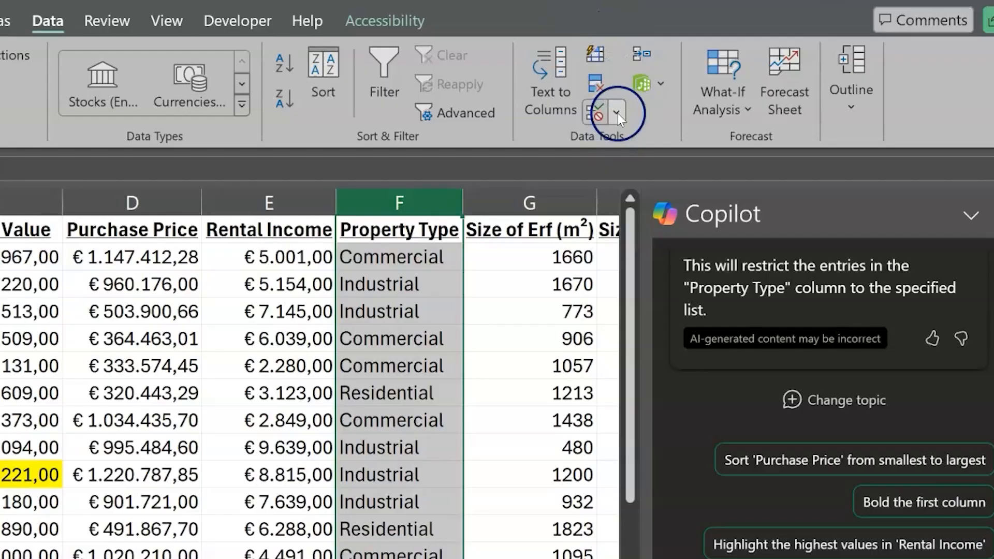
pyautogui.click(617, 114)
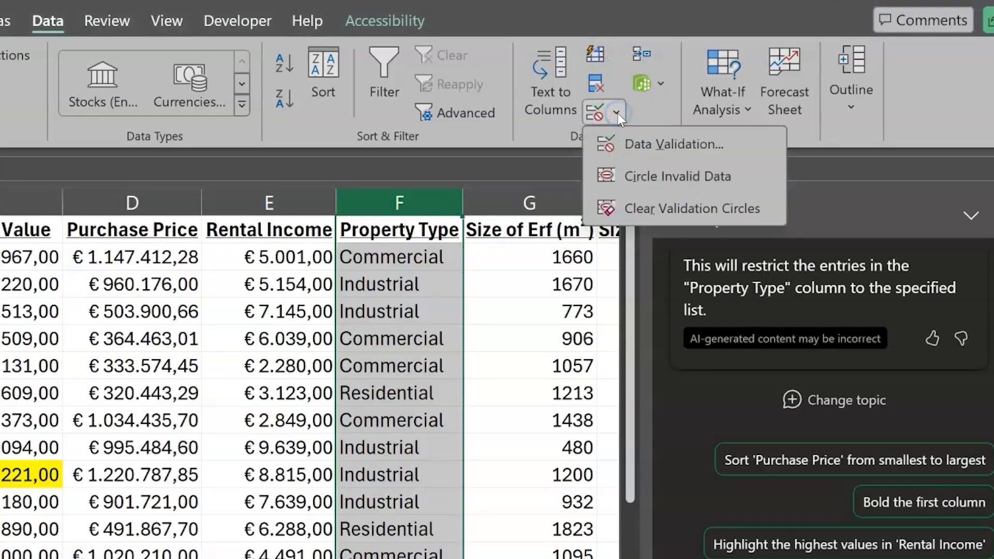
pyautogui.click(636, 142)
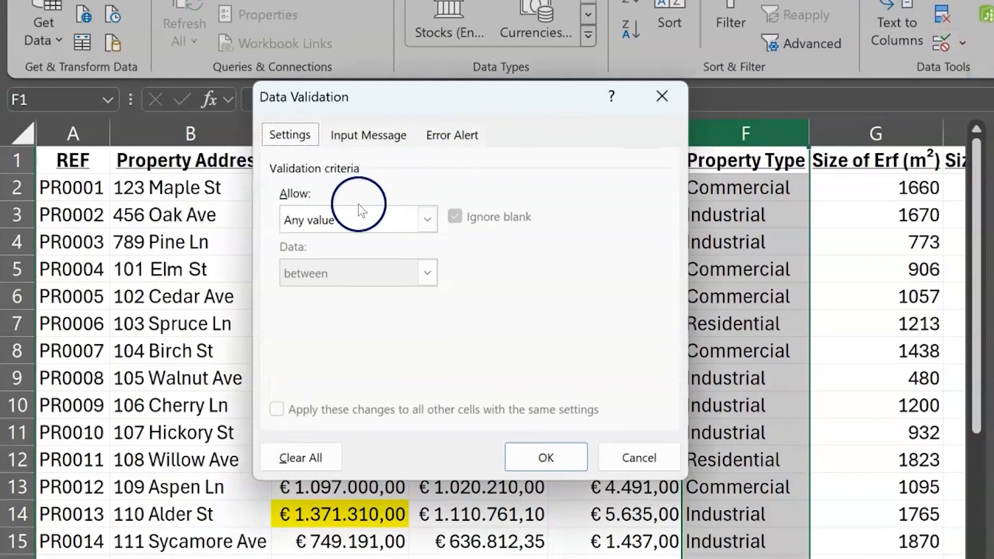
pyautogui.click(435, 229)
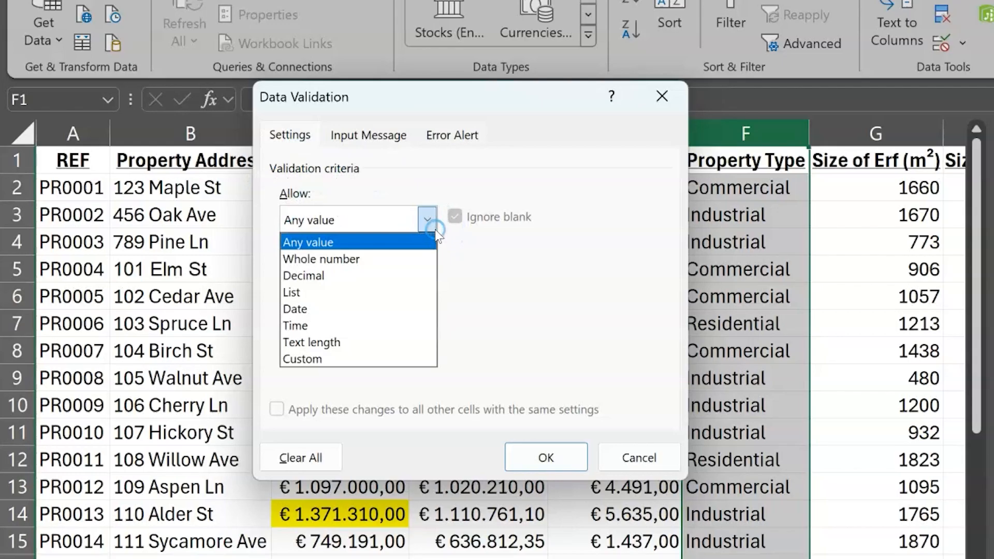
pyautogui.click(323, 294)
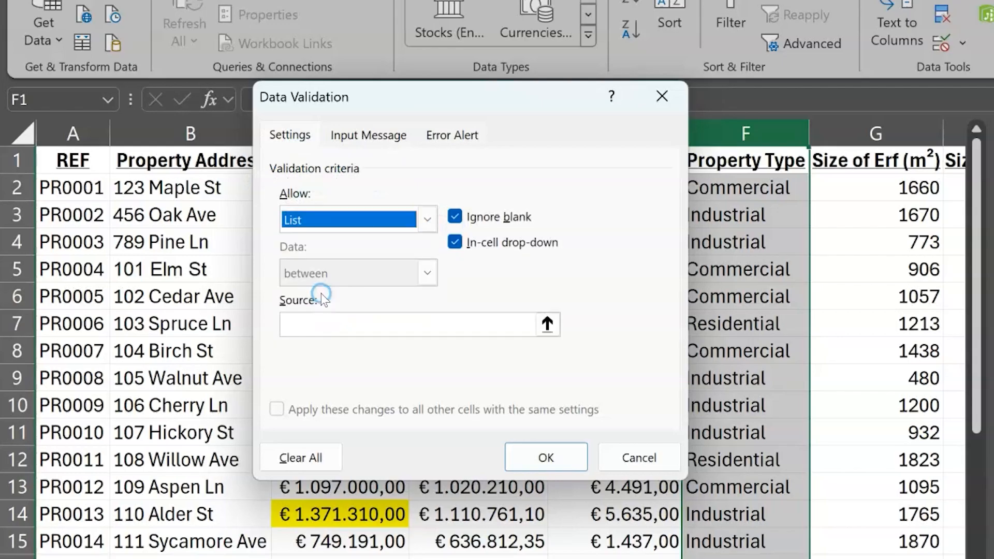
# Enter Commercial;Residential; Industrial as the list source and apply the validation to the Property Type column.
pyautogui.click(349, 325)
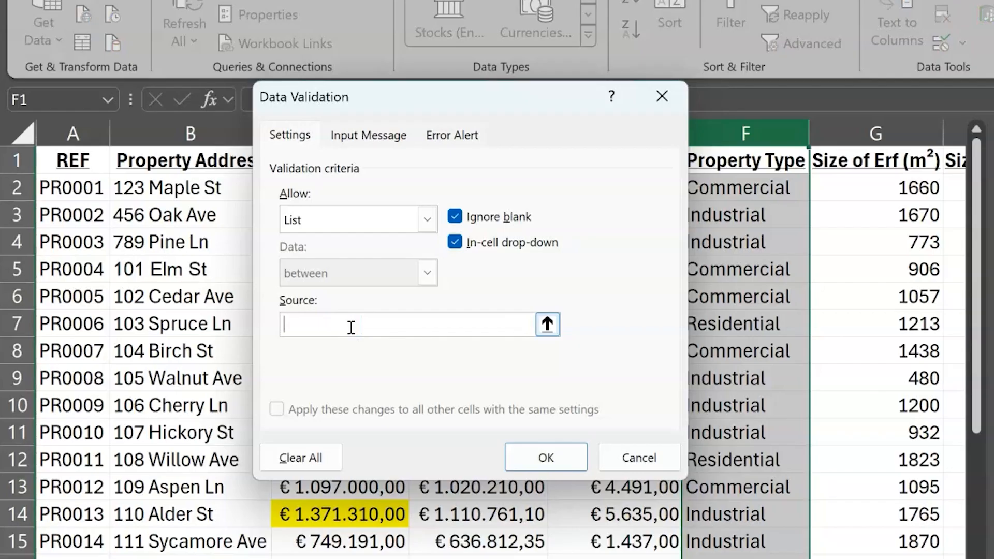
pyautogui.write('Commercial; Residential; Industrial')
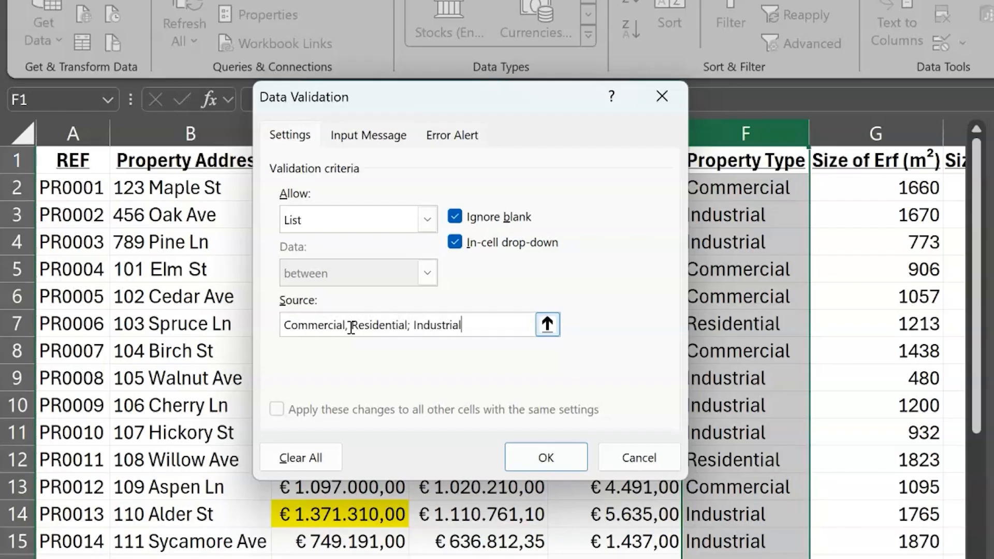
pyautogui.click(348, 326)
pyautogui.press('BackSpace')
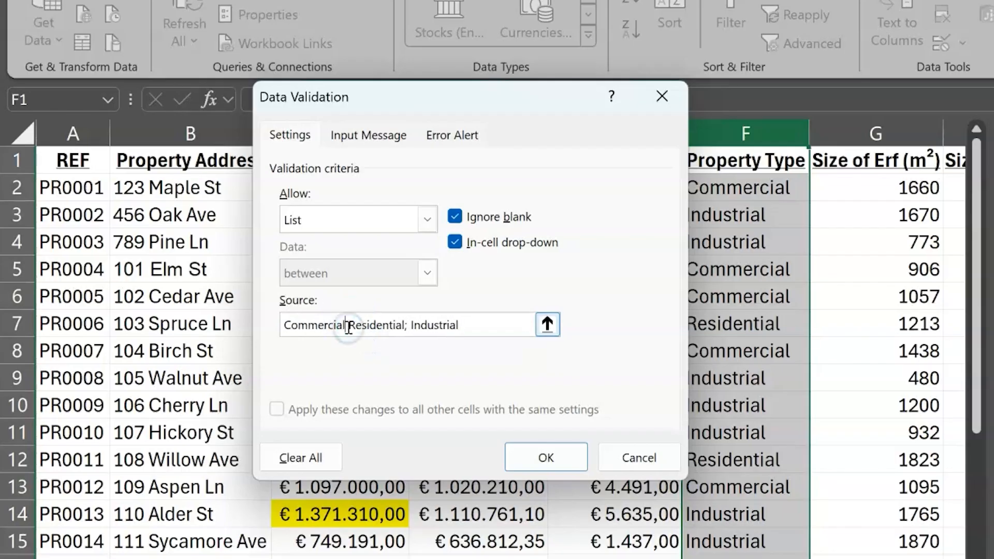
pyautogui.write(';')
pyautogui.click(520, 465)
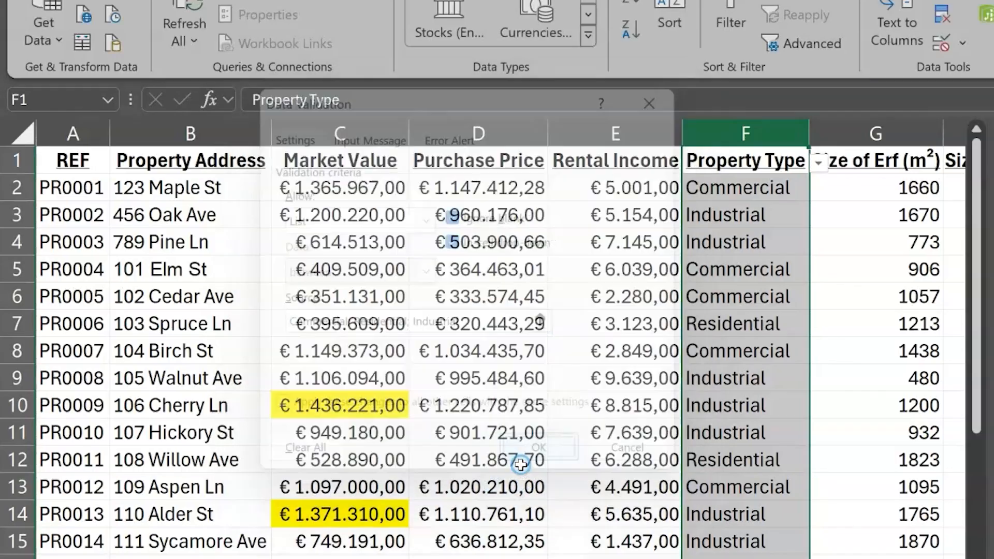
# Pick Residential from the drop-down in the first empty Property Type cell below the data, then undo the entries.
pyautogui.scroll(-7, 751, 394)
pyautogui.click(771, 426)
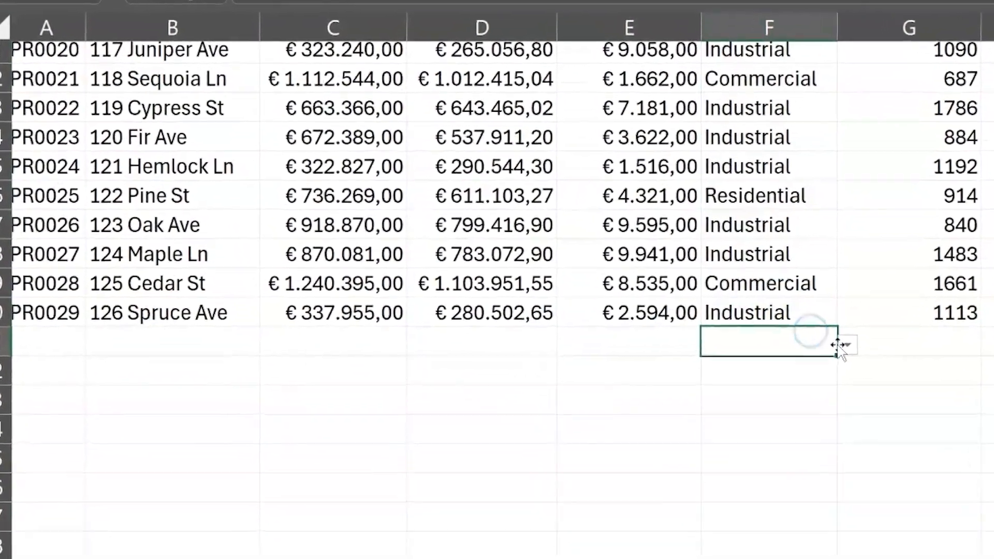
pyautogui.click(813, 430)
pyautogui.click(808, 324)
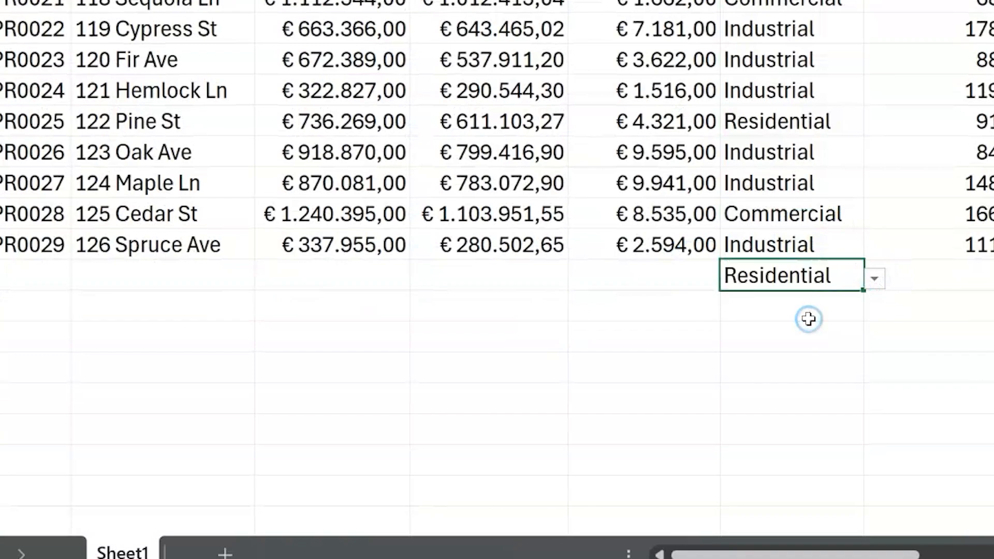
pyautogui.click(817, 306)
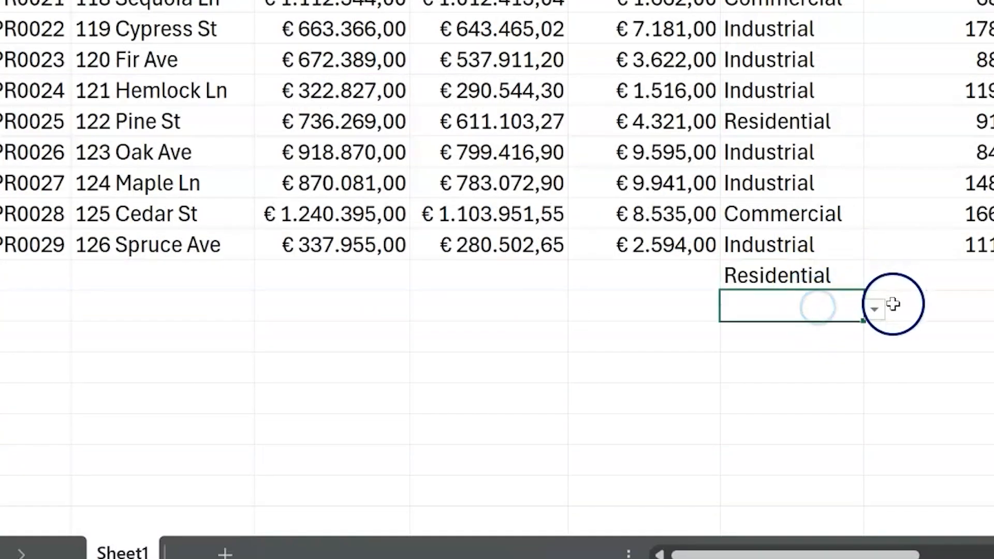
pyautogui.click(875, 309)
pyautogui.click(838, 380)
pyautogui.hotkey('ctrl', 'z')
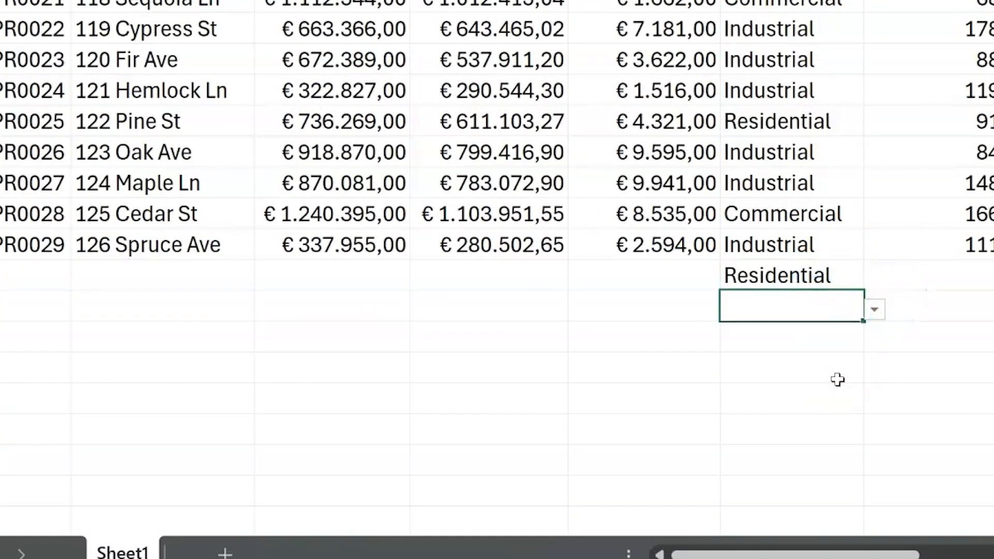
pyautogui.hotkey('ctrl', 'z')
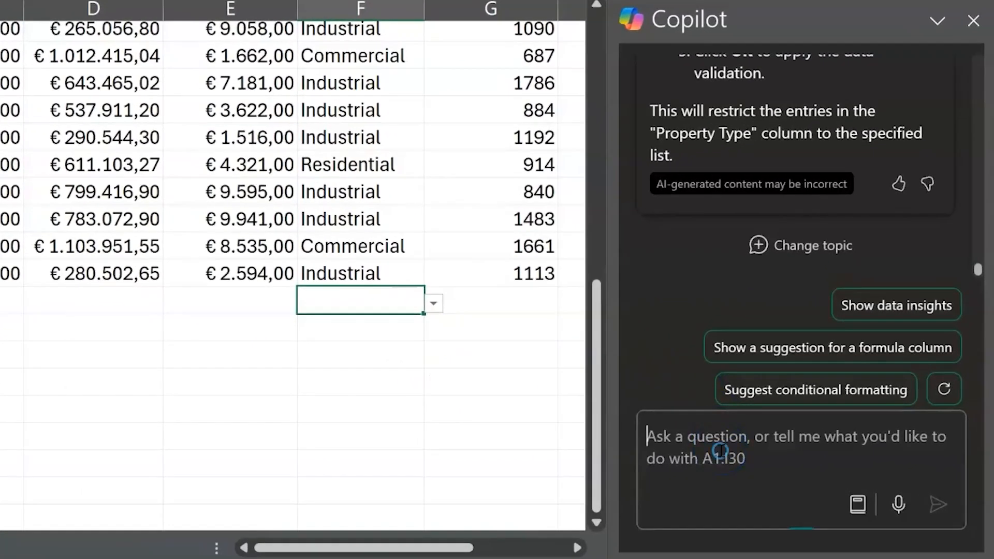
# Ask Copilot to create a data validation rule to only allow positive numbers in the Rental income column.
pyautogui.click(759, 464)
pyautogui.write('Creat')
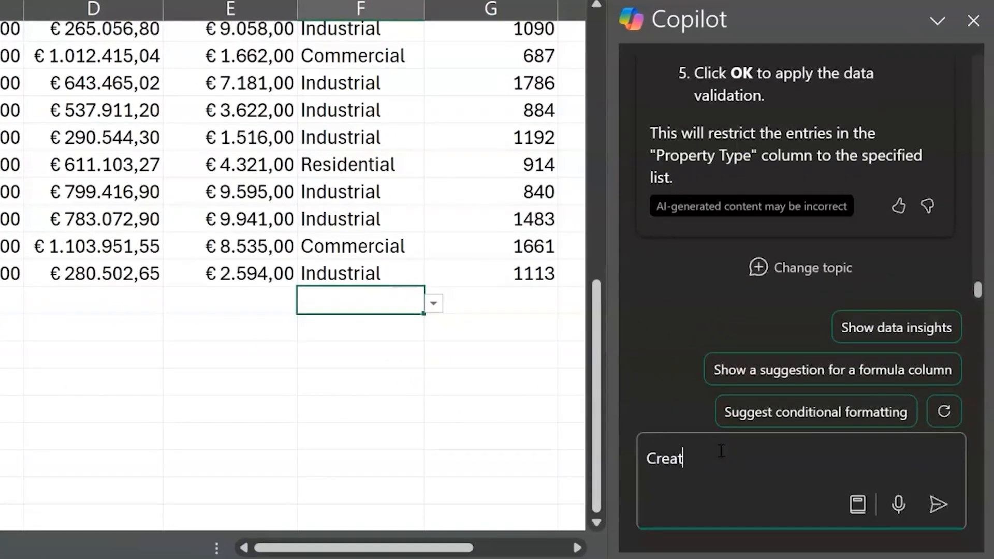
pyautogui.write('e a data valuati')
pyautogui.press('BackSpace')
pyautogui.press('BackSpace')
pyautogui.press('BackSpace')
pyautogui.press('BackSpace')
pyautogui.write('ida')
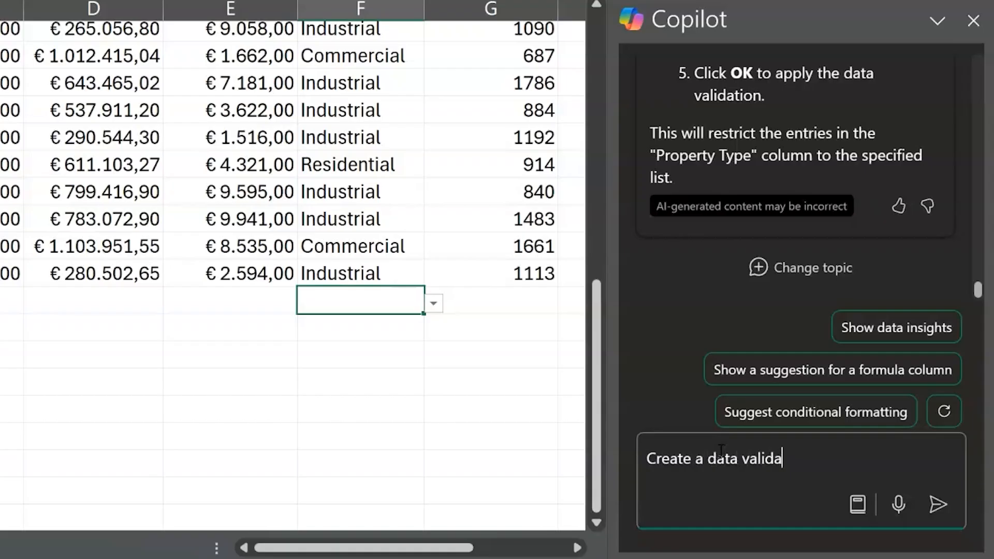
pyautogui.write('tion rule to only allow positive numbersin')
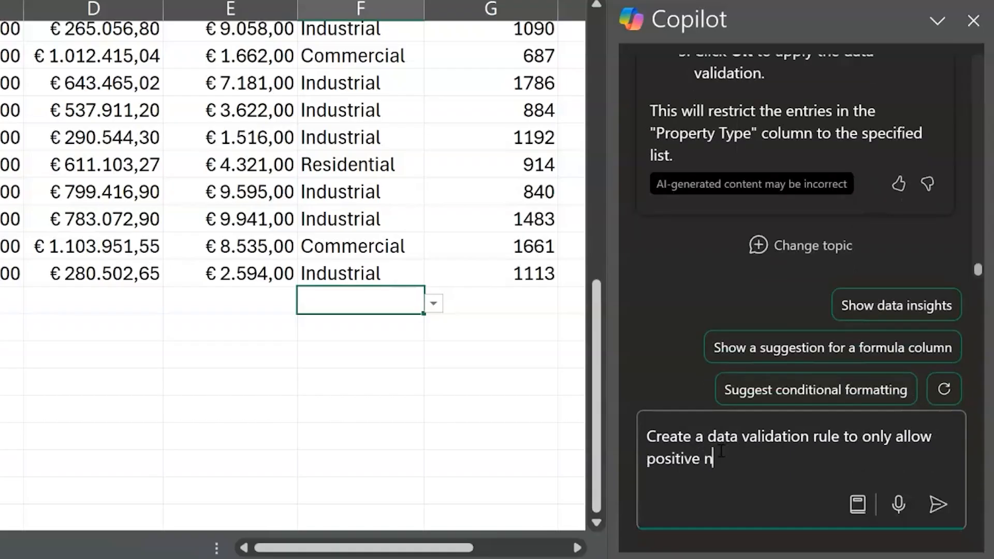
pyautogui.press('BackSpace')
pyautogui.press('BackSpace')
pyautogui.press('BackSpace')
pyautogui.write('in the Rental income column')
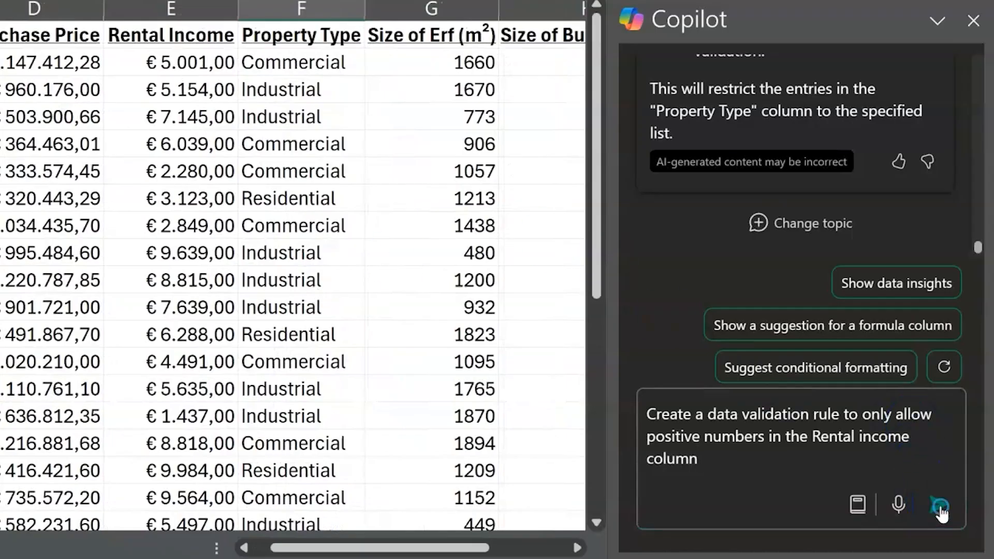
pyautogui.click(938, 505)
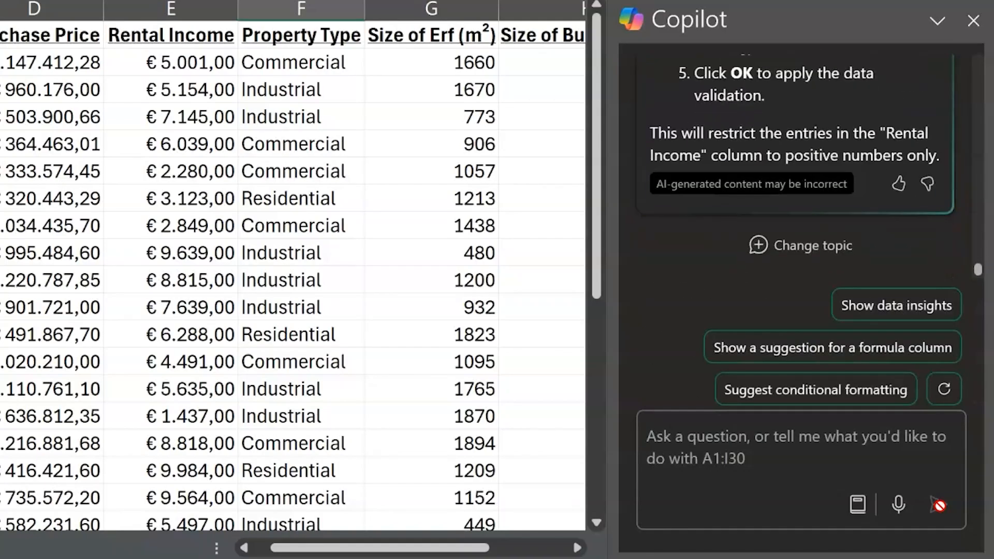
# Add a validation rule to the Rental Income column allowing only whole numbers greater than 0.
pyautogui.click(906, 448)
pyautogui.scroll(10, 865, 126)
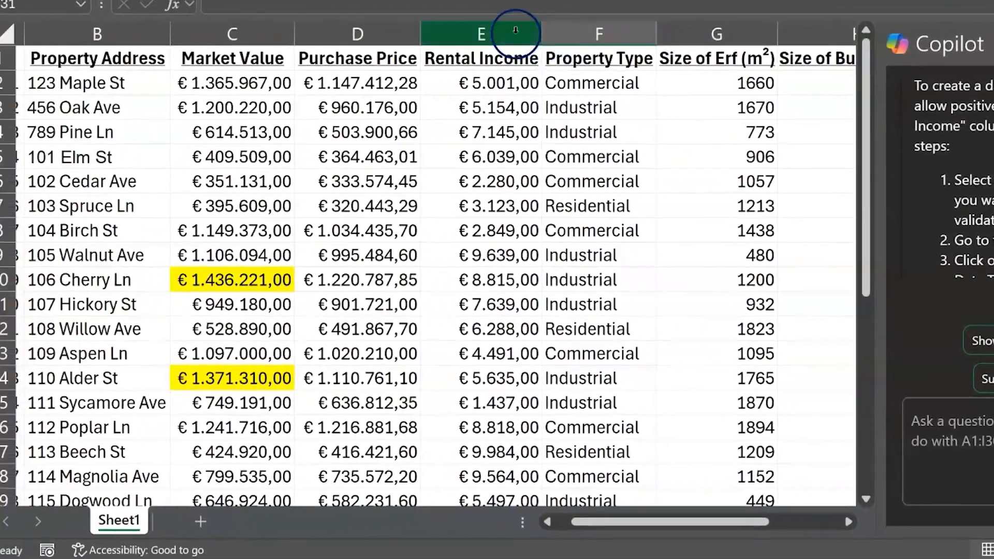
pyautogui.click(199, 8)
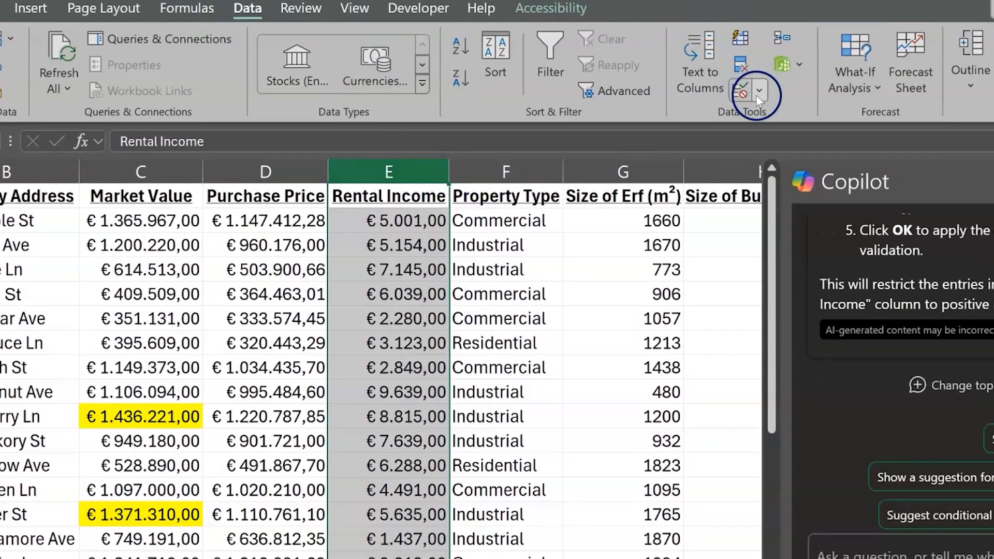
pyautogui.click(777, 57)
pyautogui.click(772, 119)
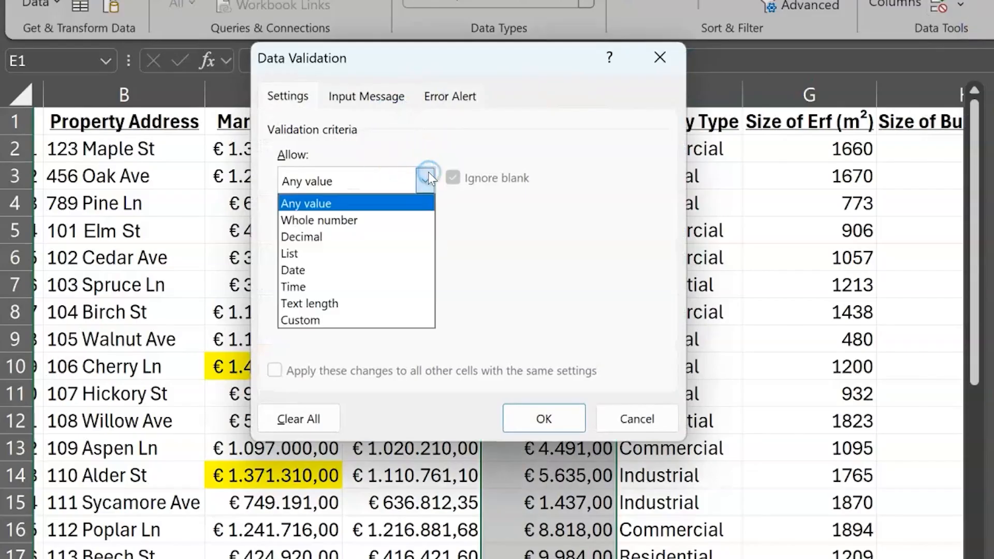
pyautogui.click(408, 220)
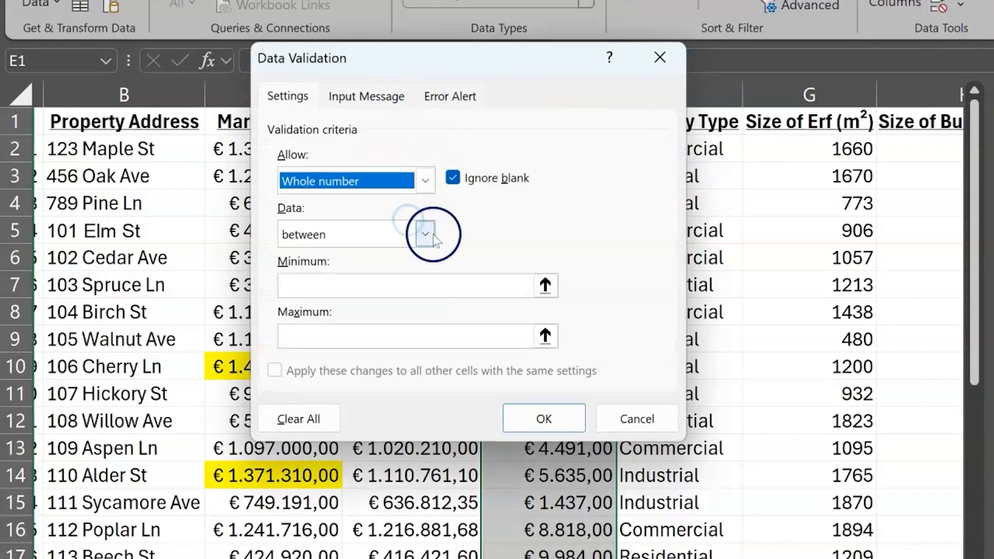
pyautogui.click(425, 235)
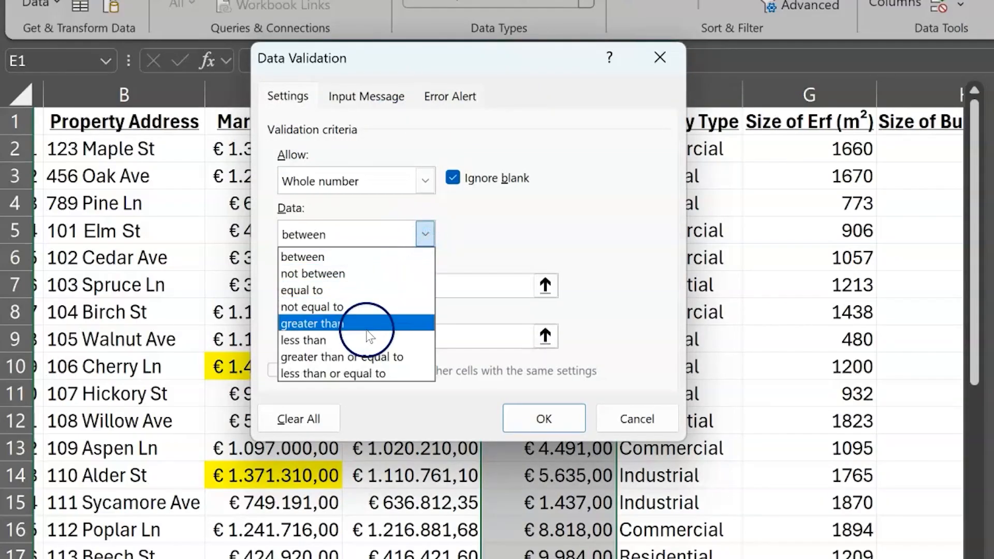
pyautogui.click(346, 320)
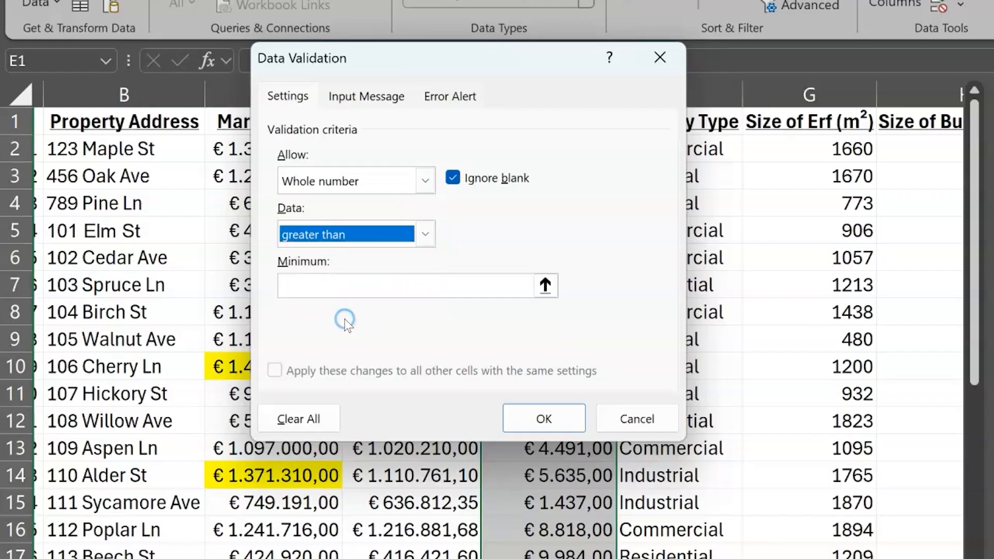
pyautogui.click(371, 282)
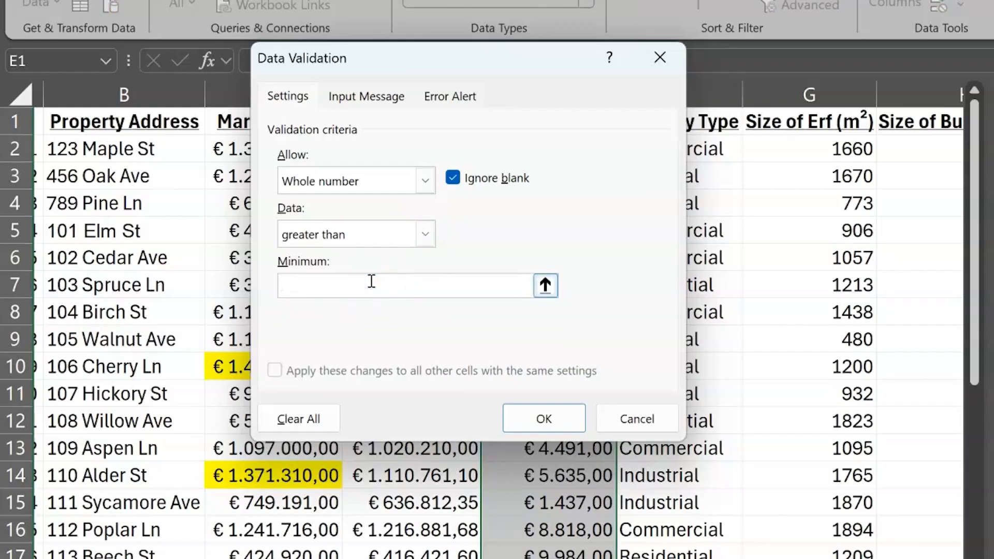
pyautogui.click(550, 426)
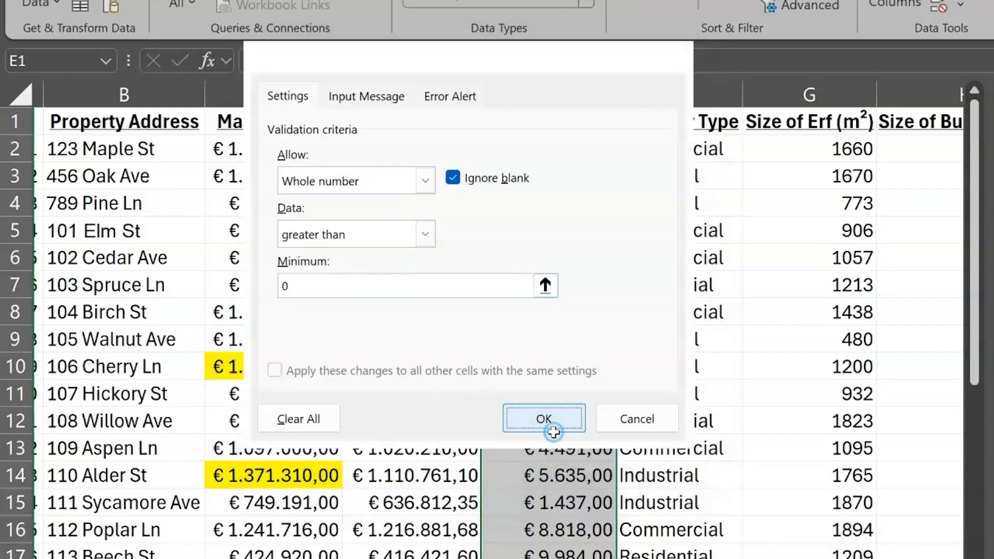
# Try entering -500 in the first empty Rental Income cell and cancel the entry.
pyautogui.scroll(-6, 539, 382)
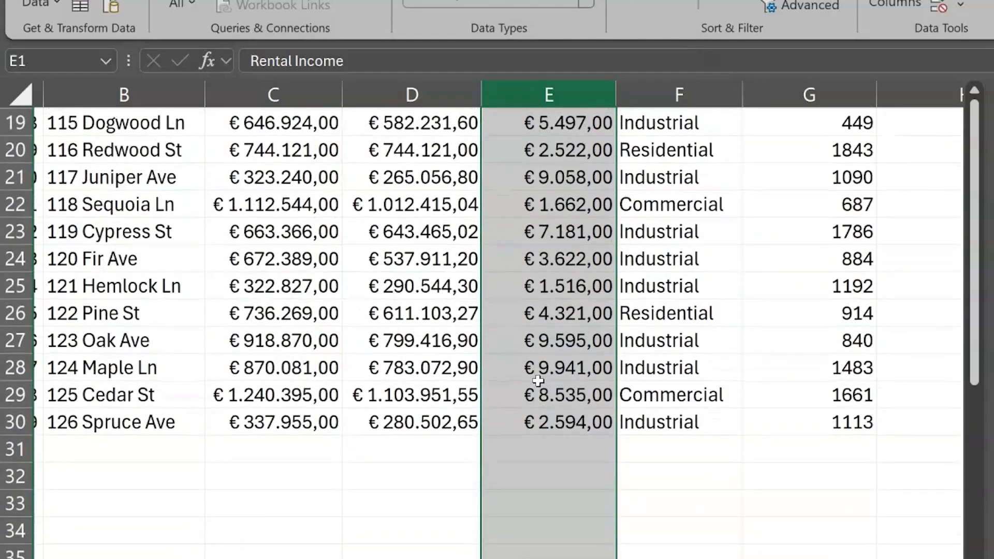
pyautogui.click(567, 453)
pyautogui.write('-')
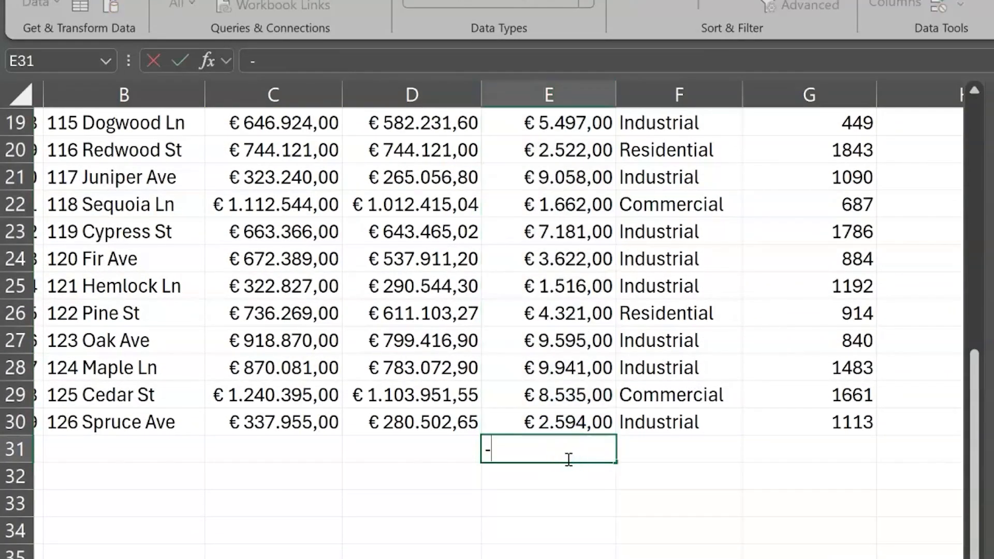
pyautogui.write('500')
pyautogui.press('Return')
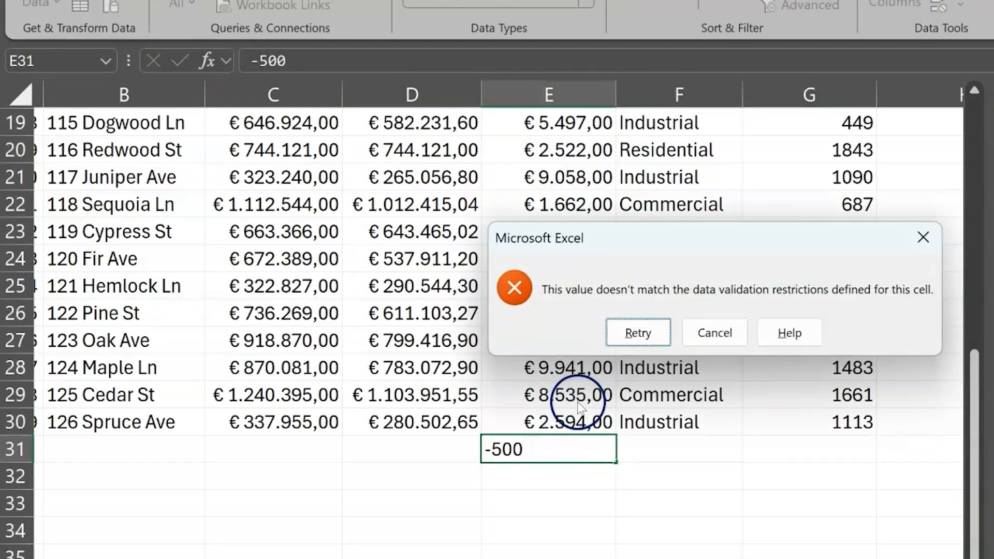
pyautogui.click(712, 334)
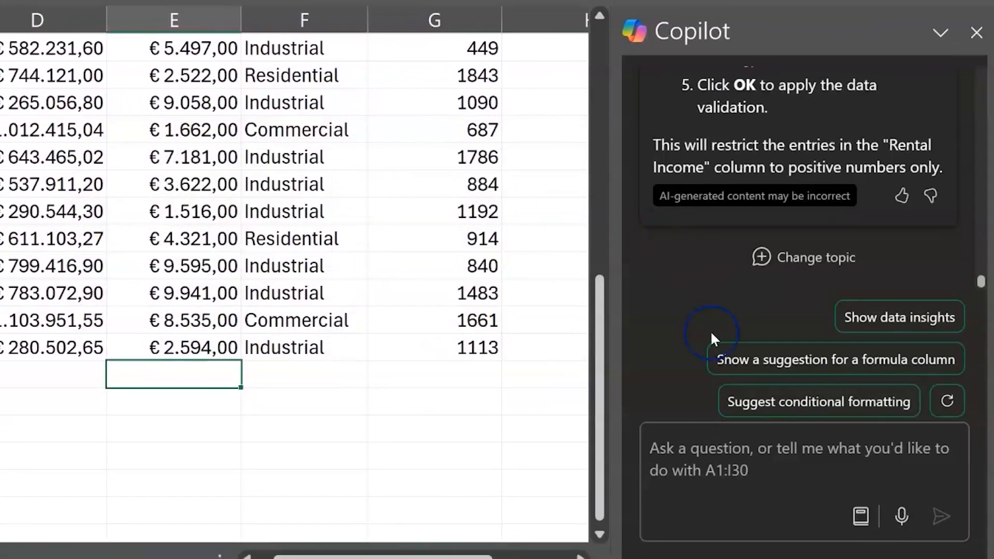
# Ask Copilot whether there are currently any data errors based on the data validation rules in the sheet.
pyautogui.click(705, 451)
pyautogui.write('Are there currently ')
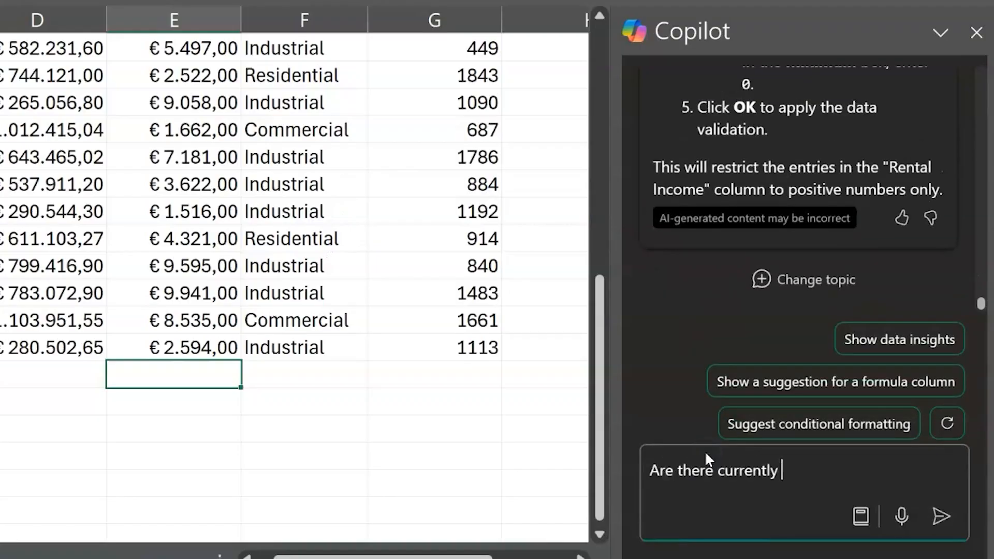
pyautogui.write('any data errors ')
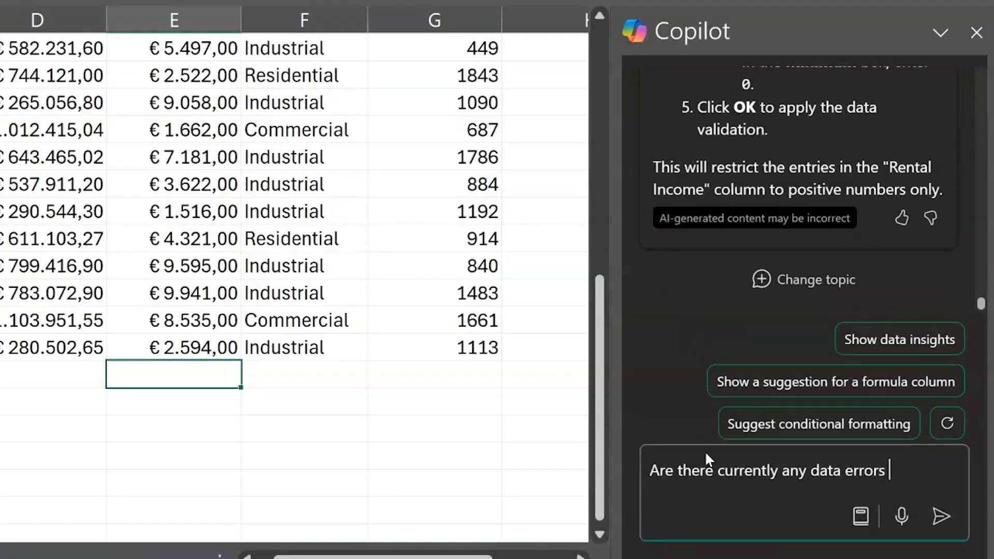
pyautogui.write('based on the data valuati')
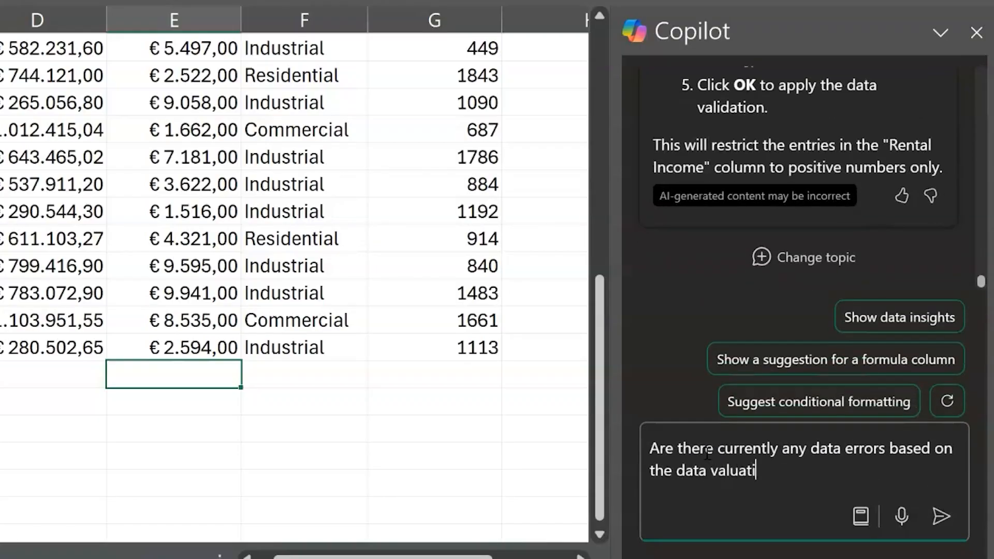
pyautogui.write('dation rules in the sheet?')
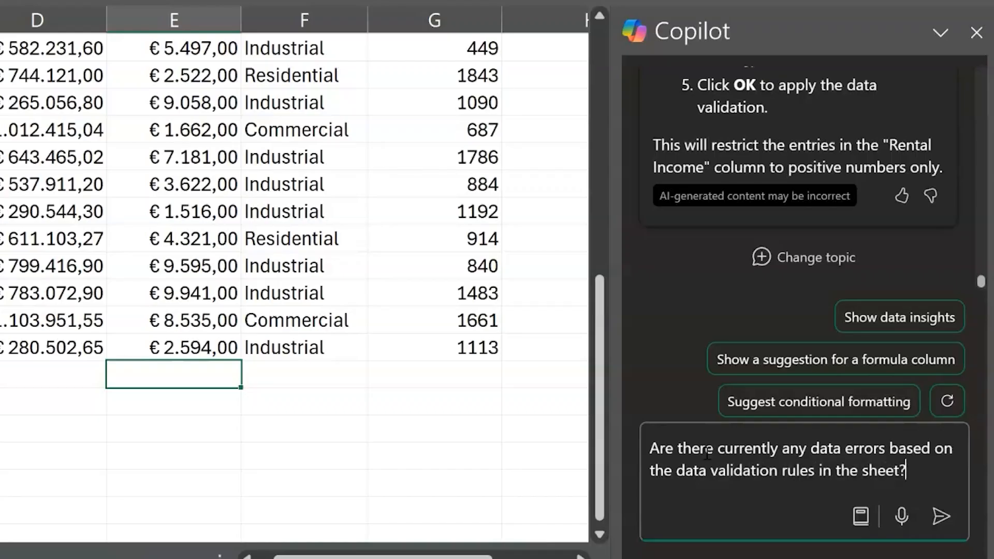
pyautogui.press('Return')
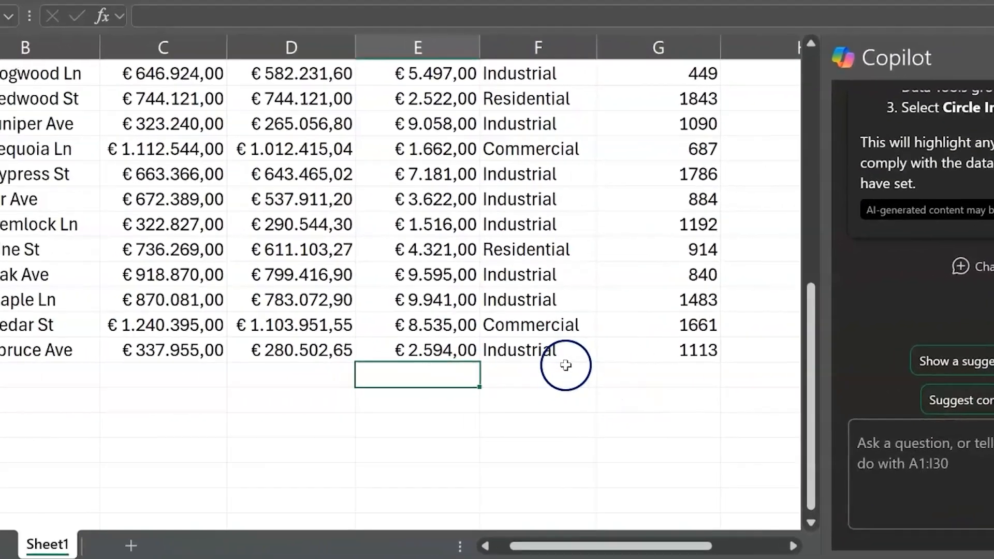
pyautogui.click(335, 370)
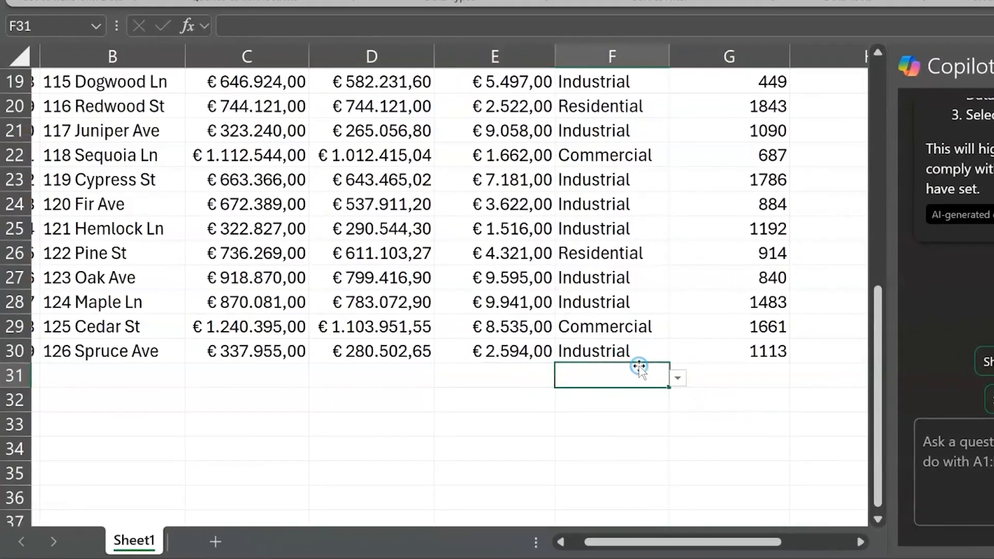
pyautogui.scroll(6, 640, 369)
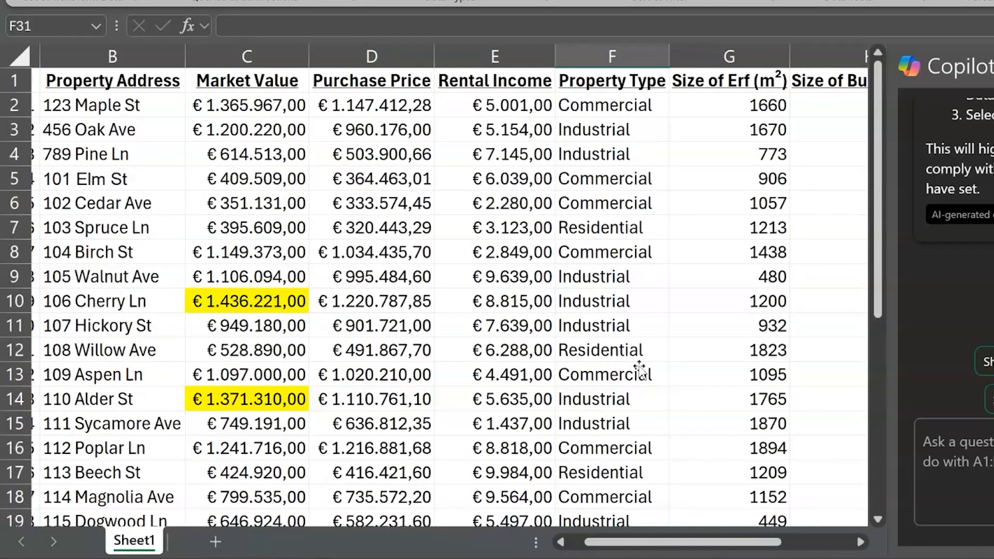
pyautogui.scroll(-5, 639, 365)
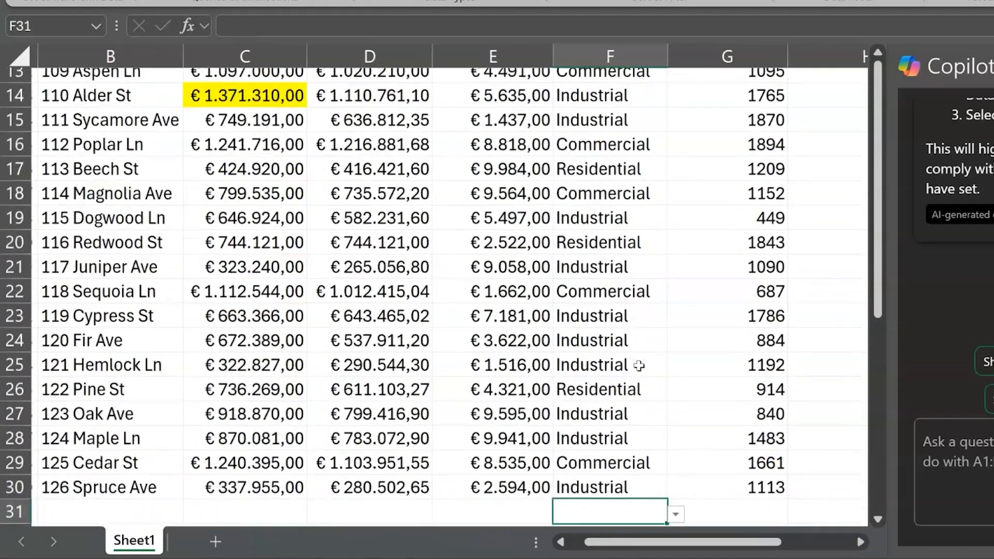
pyautogui.click(521, 414)
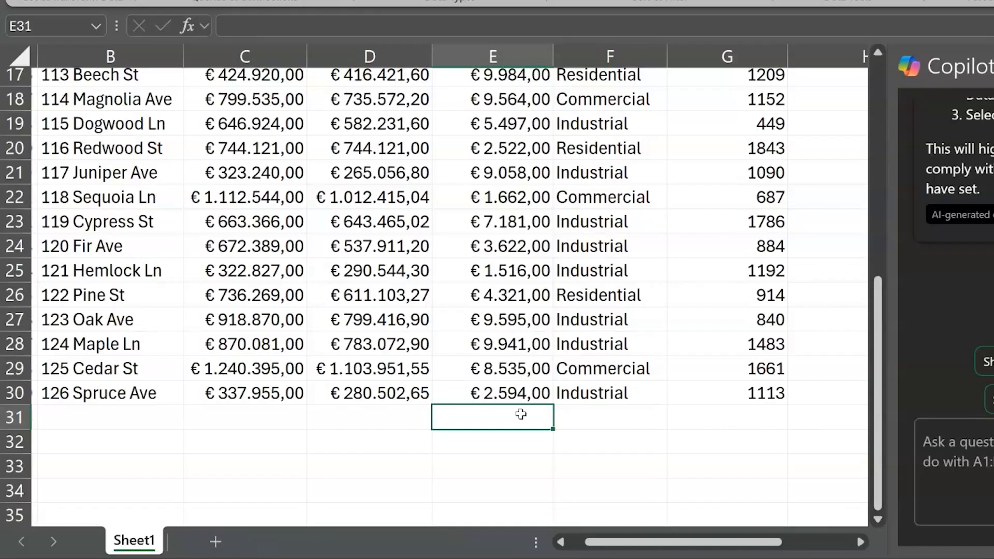
# Ask Copilot to summarise the total market value and total purchase price in a pivot table by property type.
pyautogui.click(908, 456)
pyautogui.write('Sum')
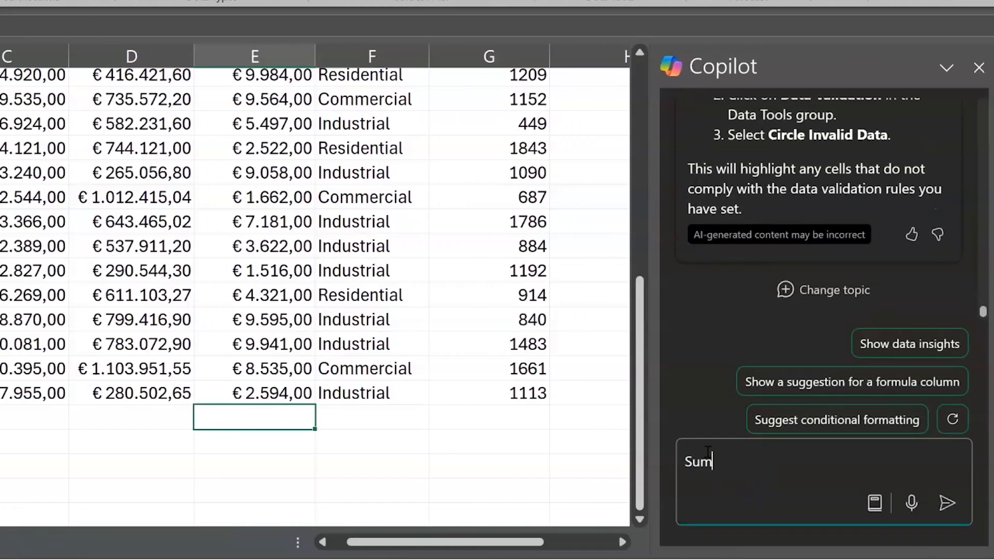
pyautogui.write('marise the total market value an')
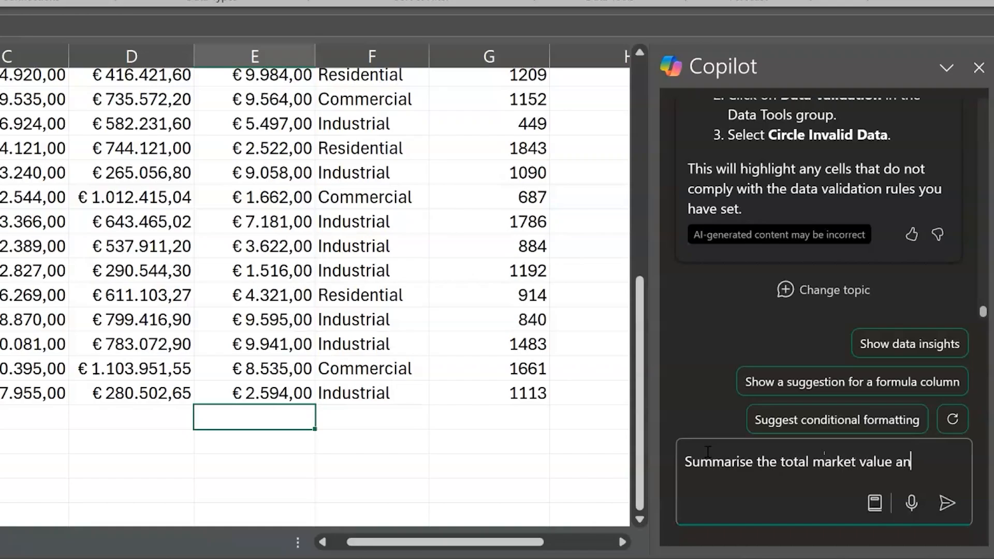
pyautogui.write('d total purchase price in a pivot table by')
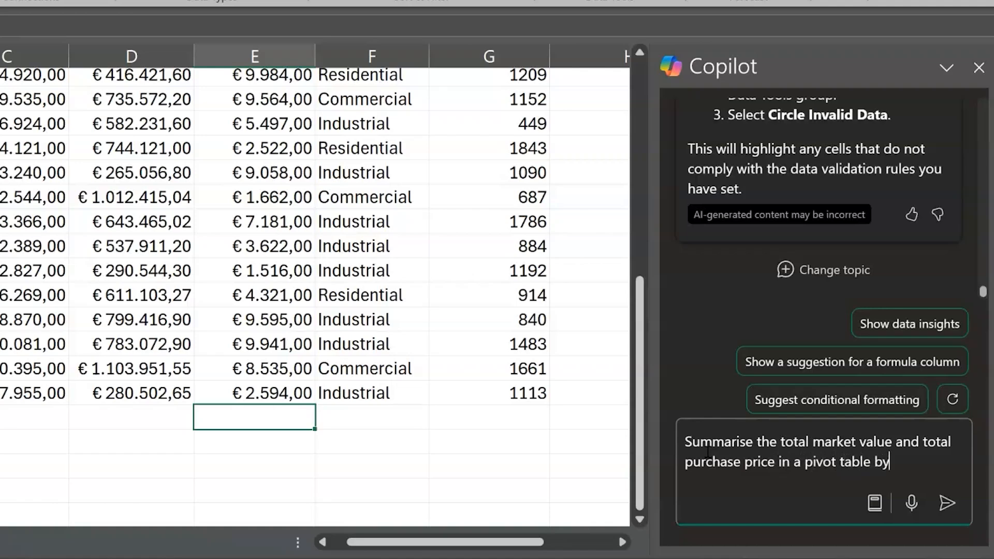
pyautogui.write('operty type')
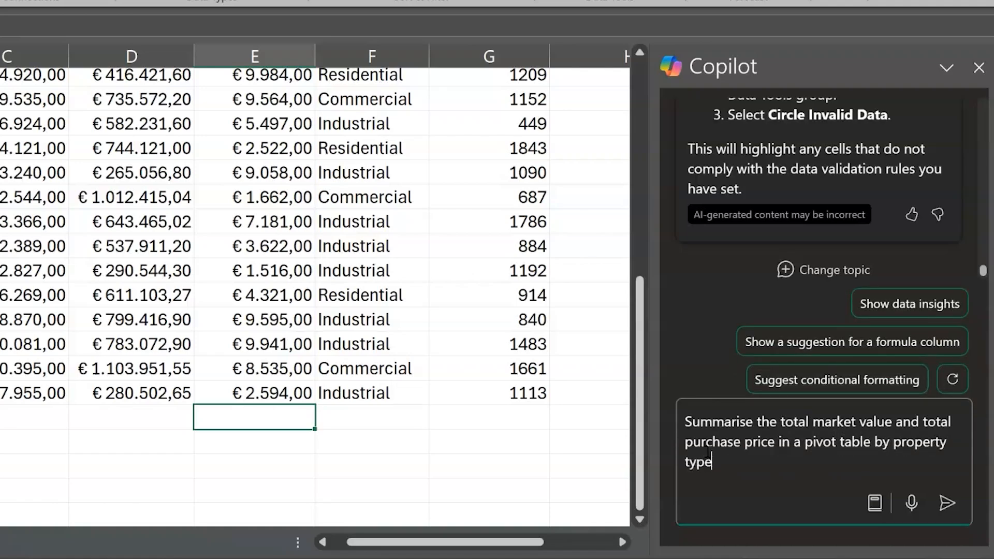
pyautogui.press('Return')
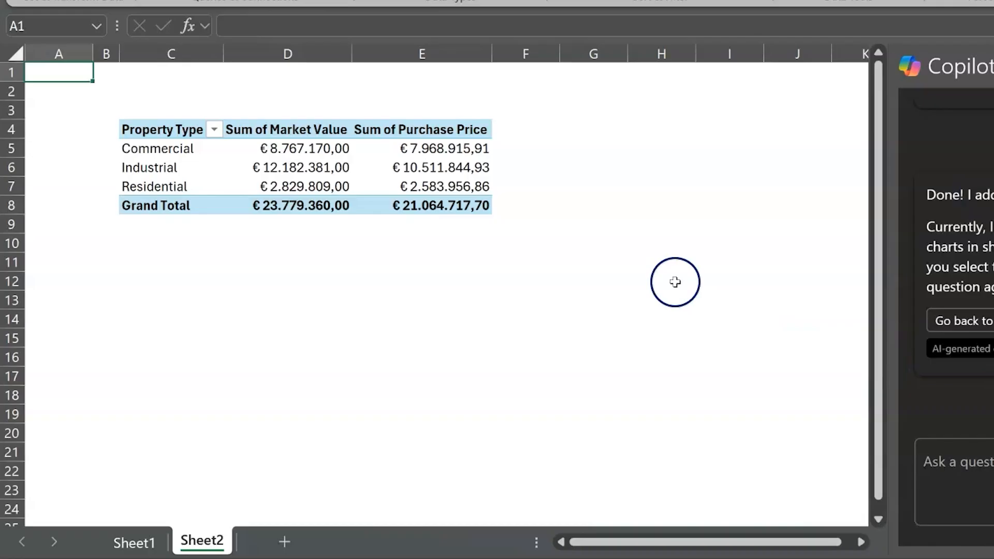
# Change the pivot table's Market Value field to summarise by Average.
pyautogui.click(409, 166)
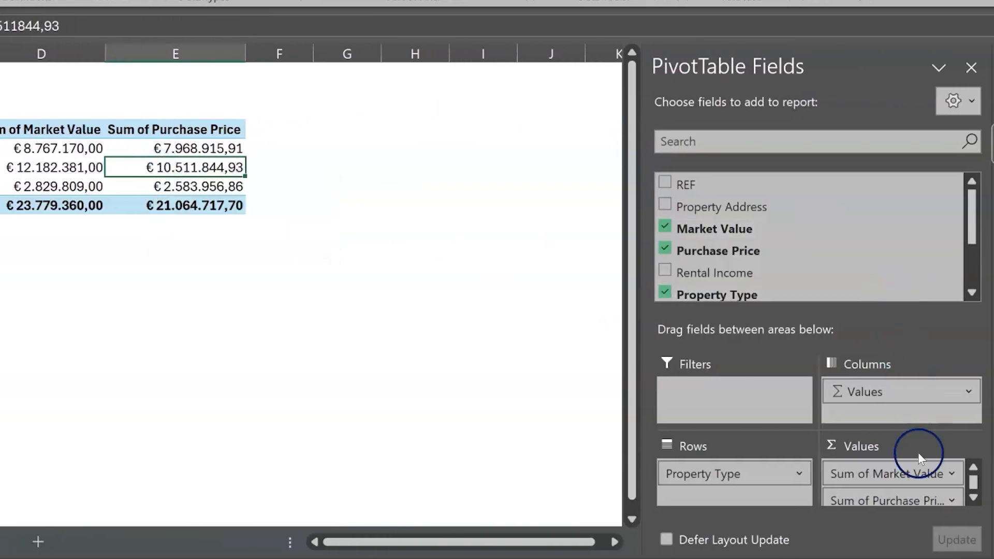
pyautogui.click(951, 474)
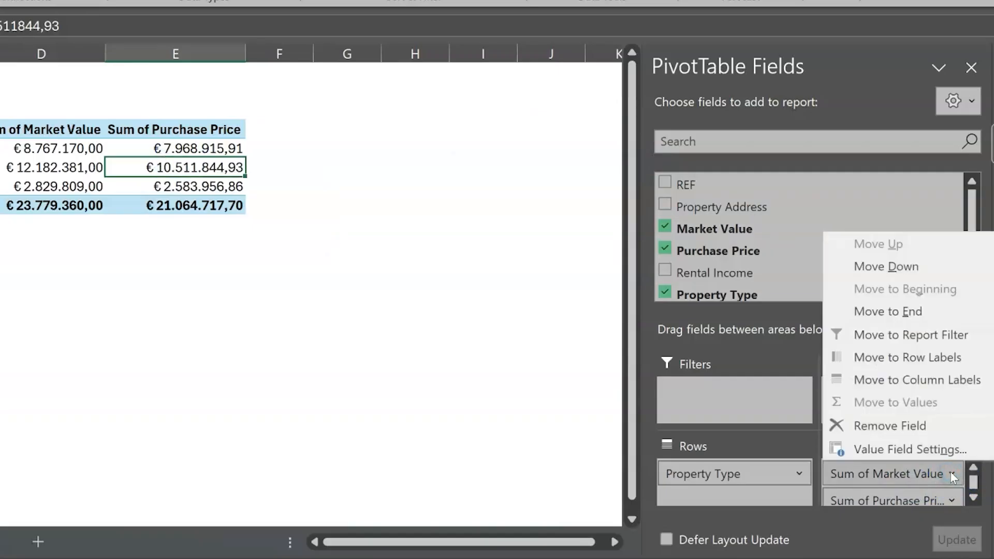
pyautogui.click(939, 456)
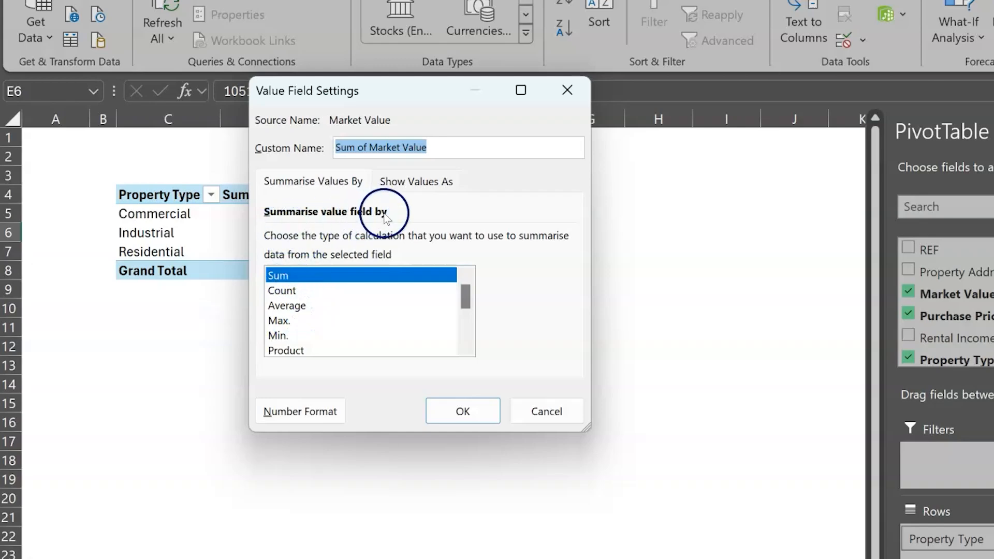
pyautogui.click(282, 305)
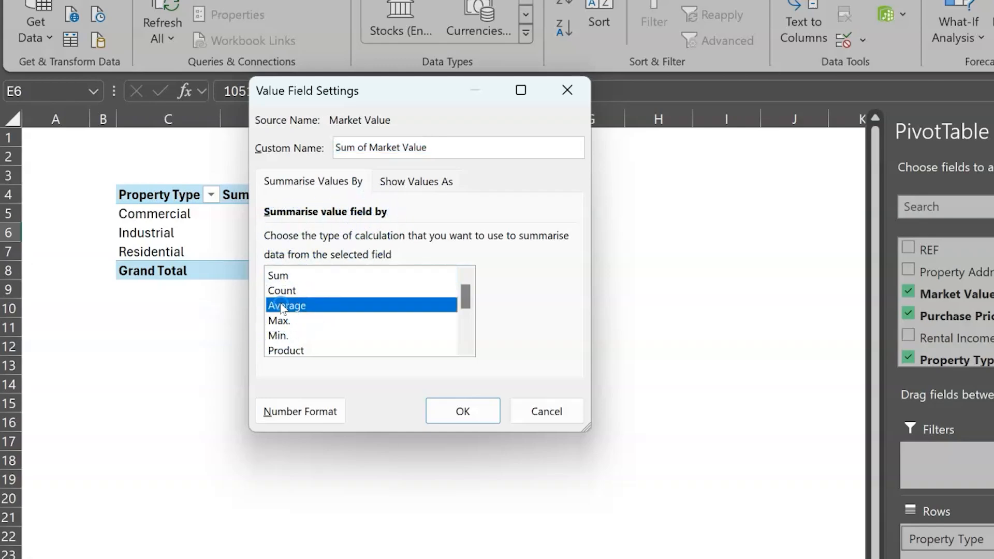
pyautogui.click(476, 407)
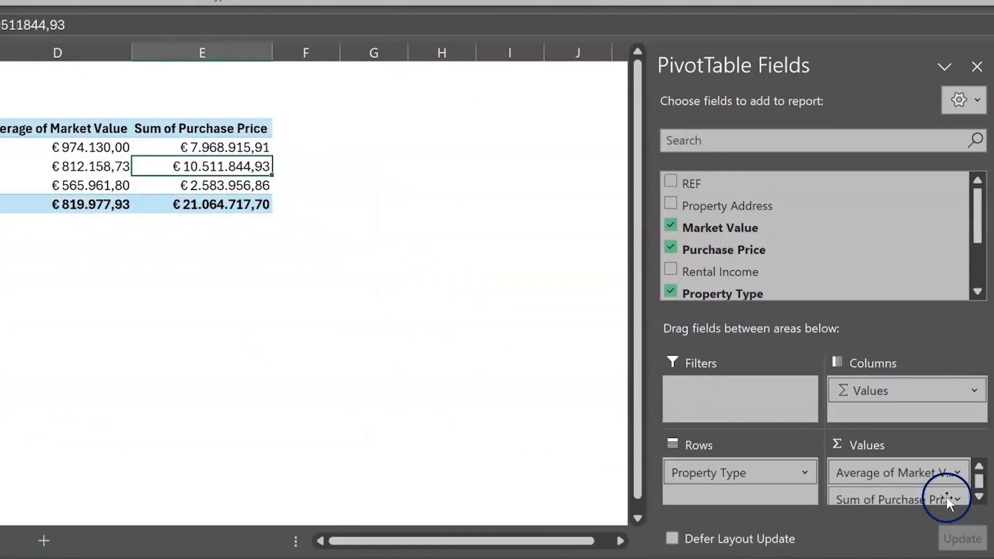
# Change the pivot table's Purchase Price field to summarise by Average.
pyautogui.click(956, 500)
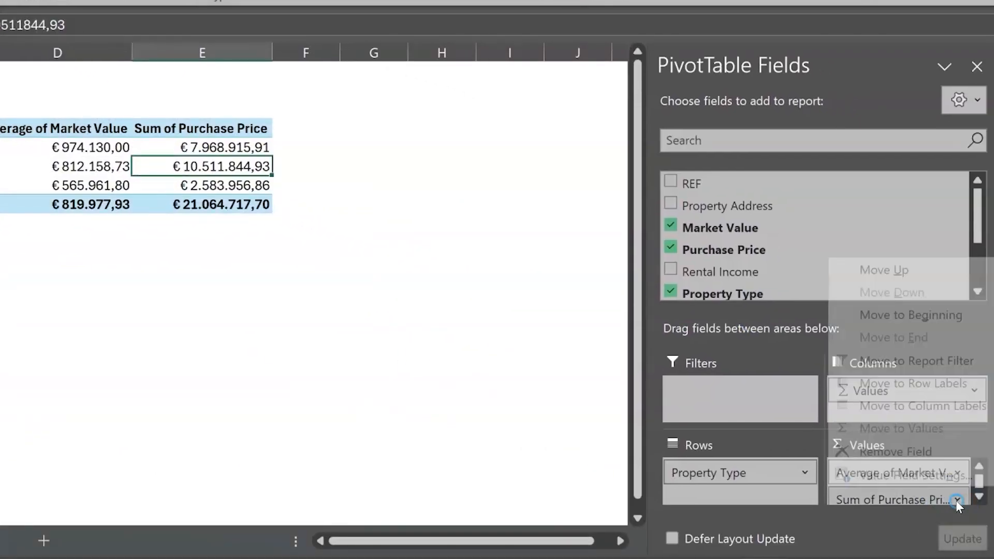
pyautogui.click(935, 475)
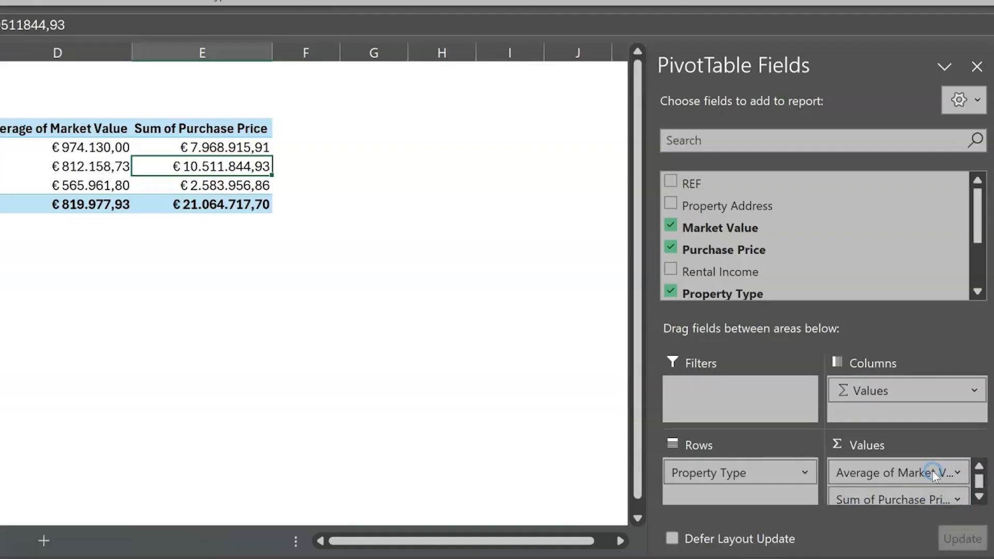
pyautogui.click(49, 239)
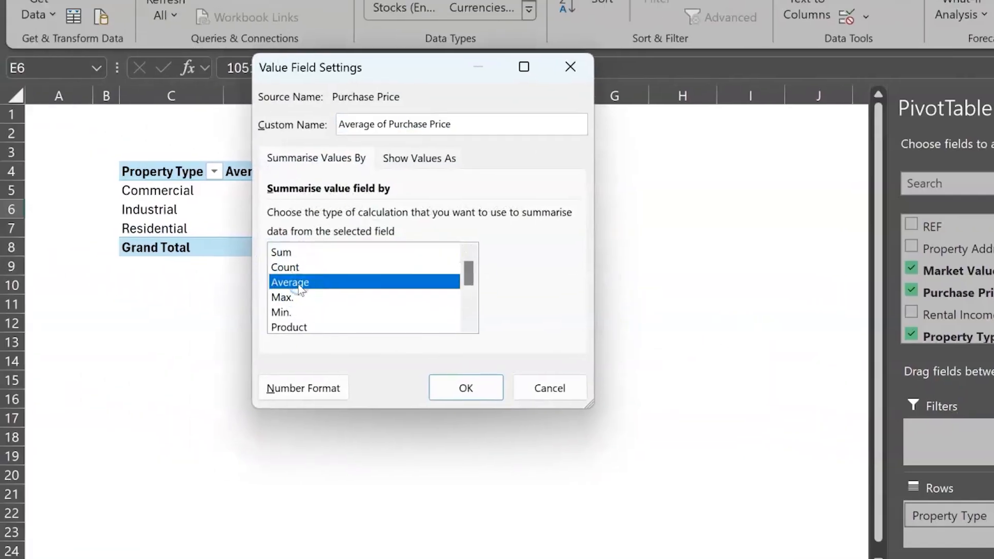
pyautogui.click(467, 387)
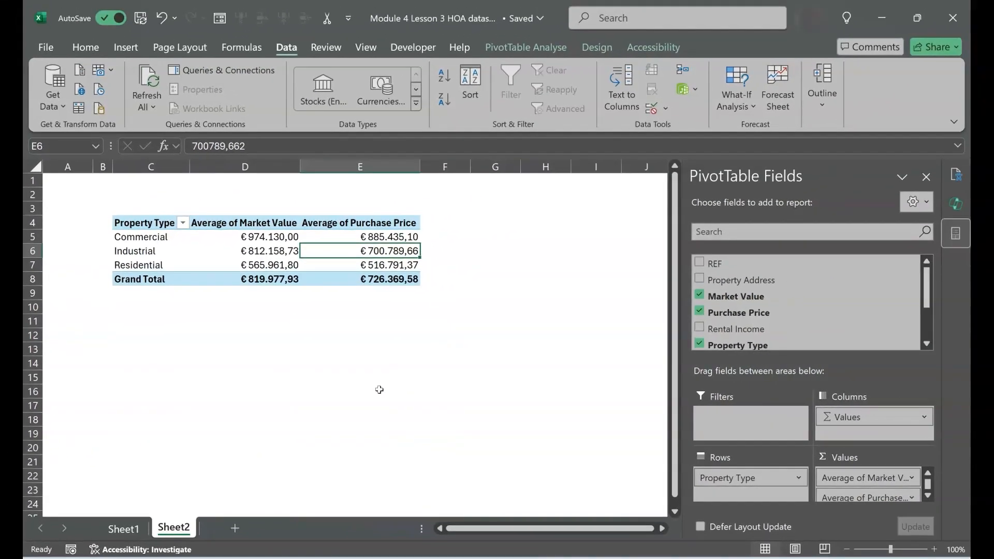
# On Sheet1, ask Copilot to create a pivot table summarising total rental income by property type and size of building.
pyautogui.click(325, 464)
pyautogui.click(125, 528)
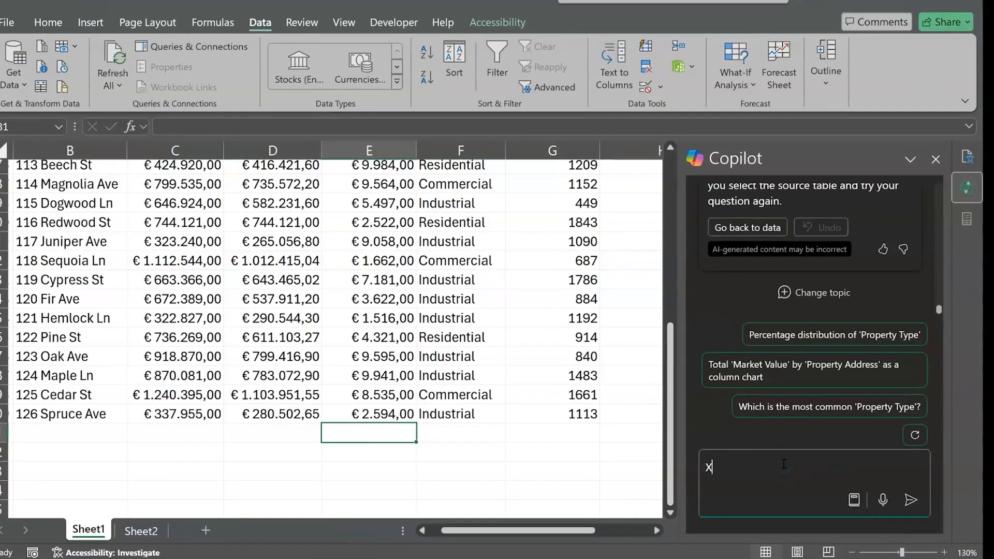
pyautogui.write('Crea')
pyautogui.write('te a ')
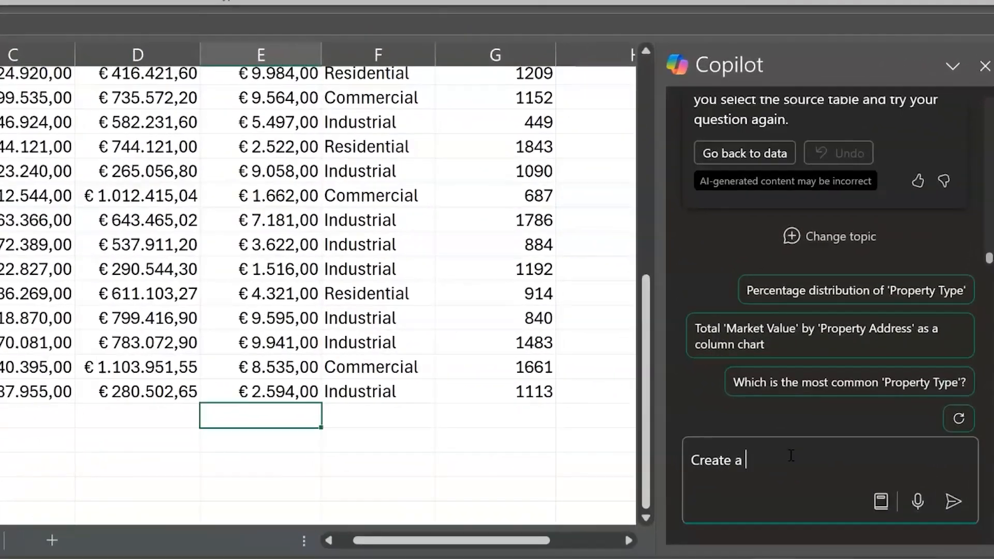
pyautogui.write('pivot table summarising total rental incom')
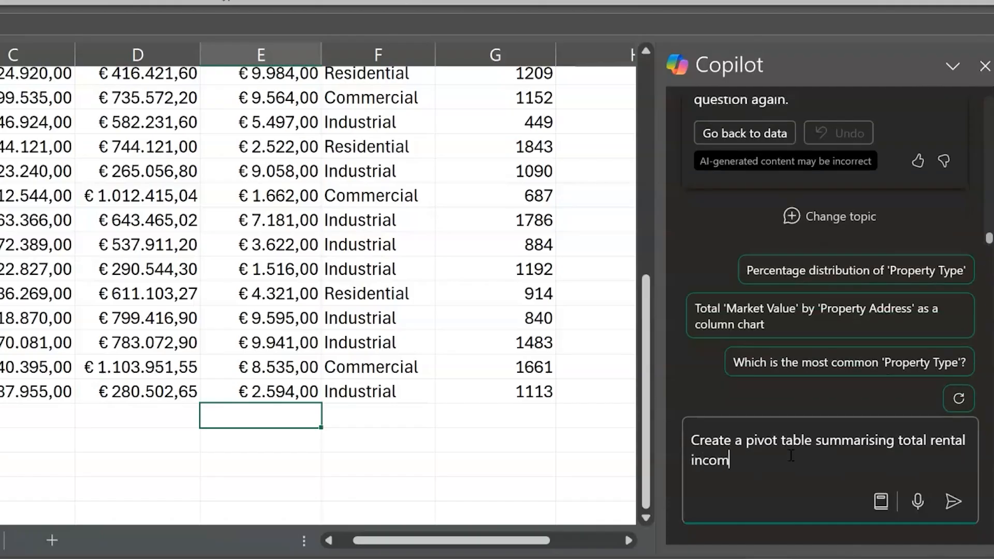
pyautogui.write('e by property ty')
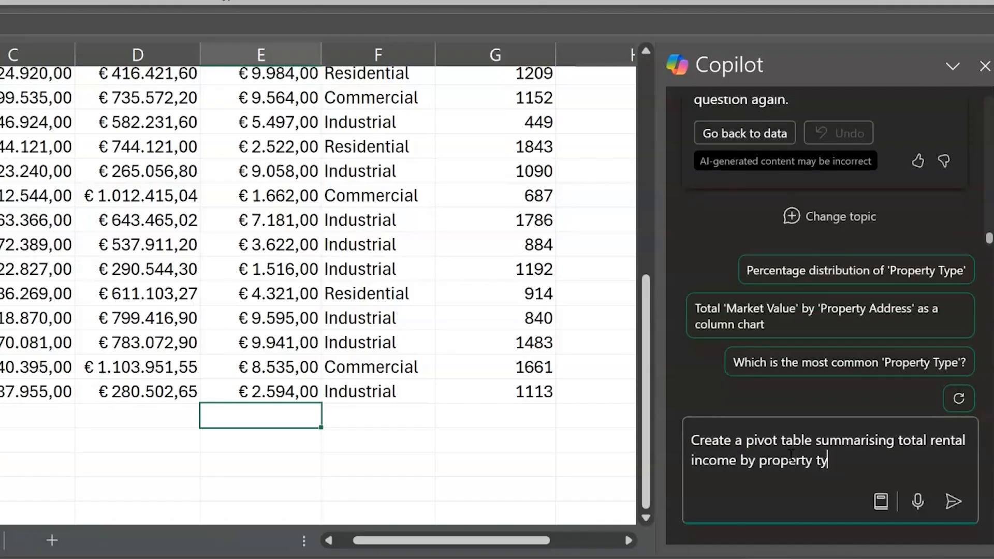
pyautogui.write('pe and size of building')
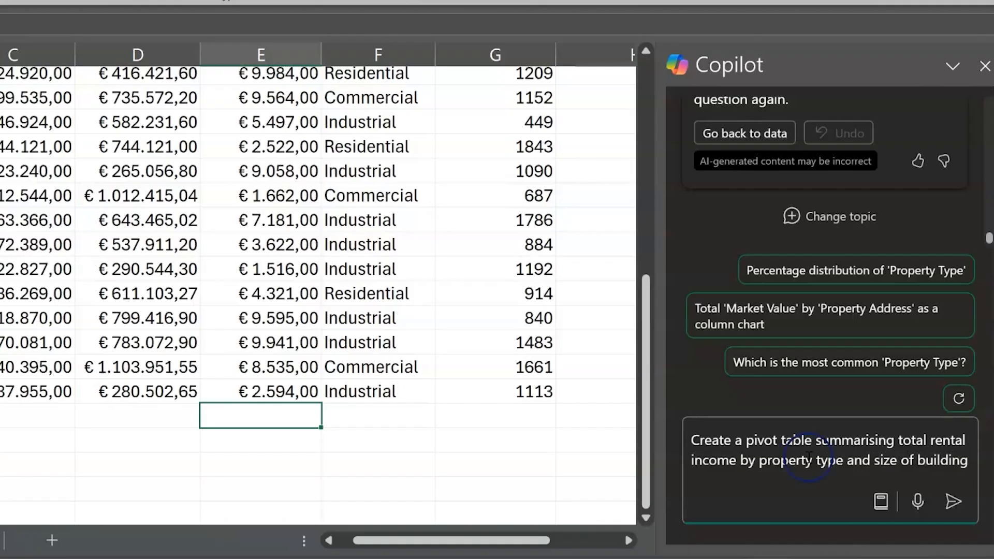
pyautogui.click(953, 502)
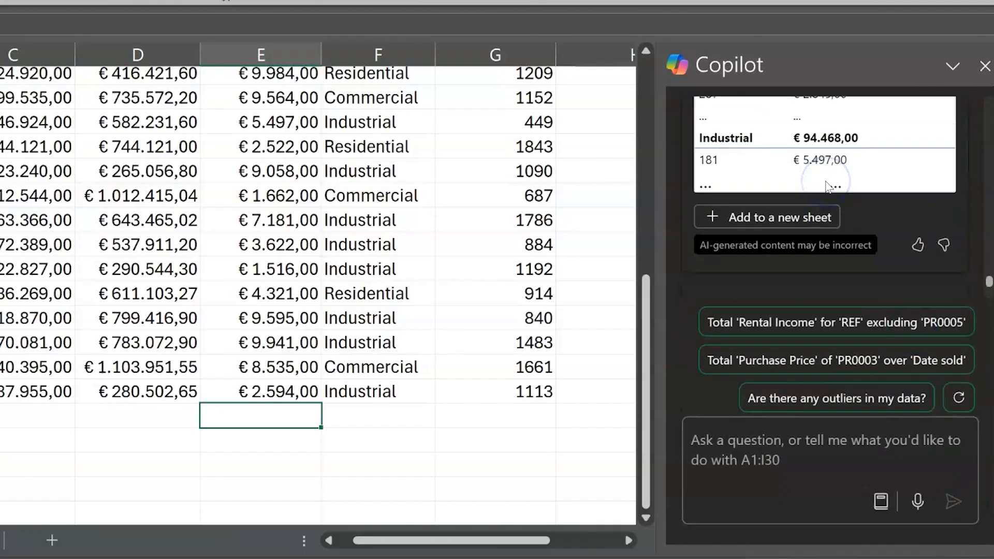
# Add Copilot's suggested rental income PivotTable to a new sheet.
pyautogui.click(757, 218)
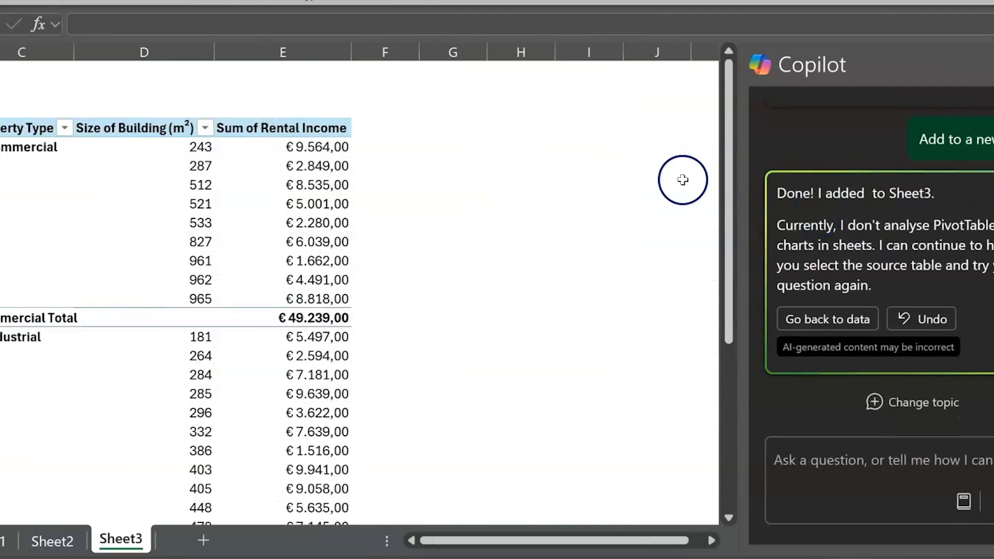
pyautogui.scroll(-7, 404, 233)
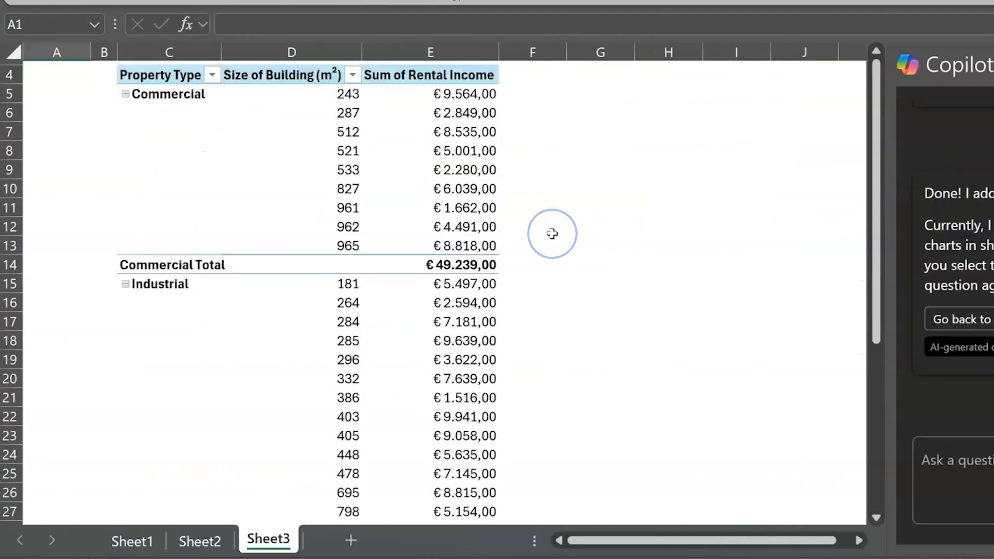
pyautogui.scroll(7, 552, 234)
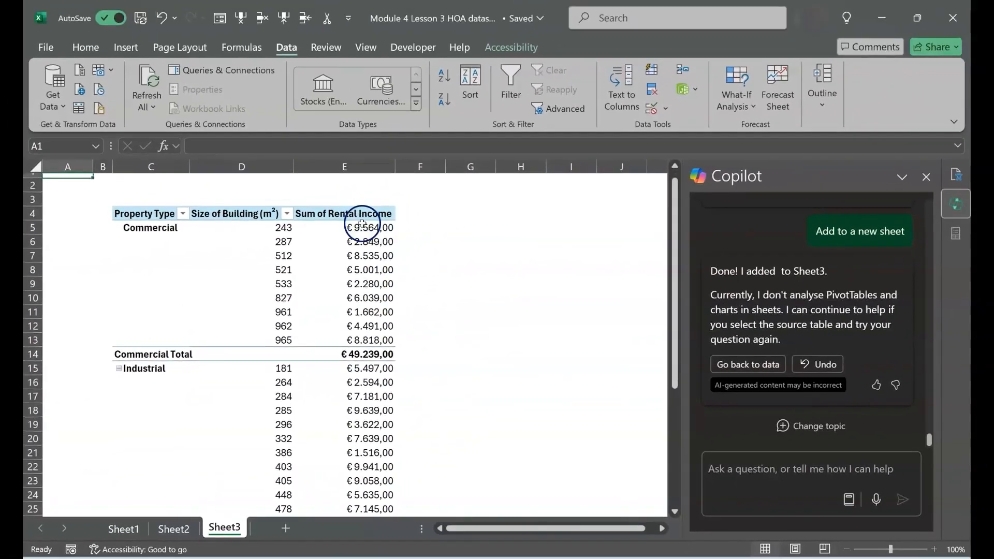
# Change the Rental Income value field in the new pivot table to summarise by Average.
pyautogui.click(424, 161)
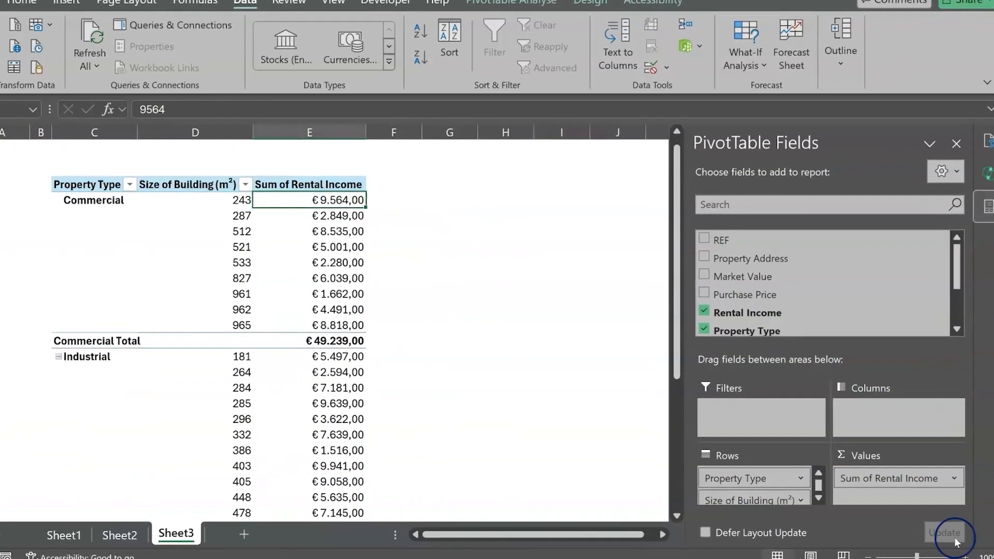
pyautogui.click(977, 480)
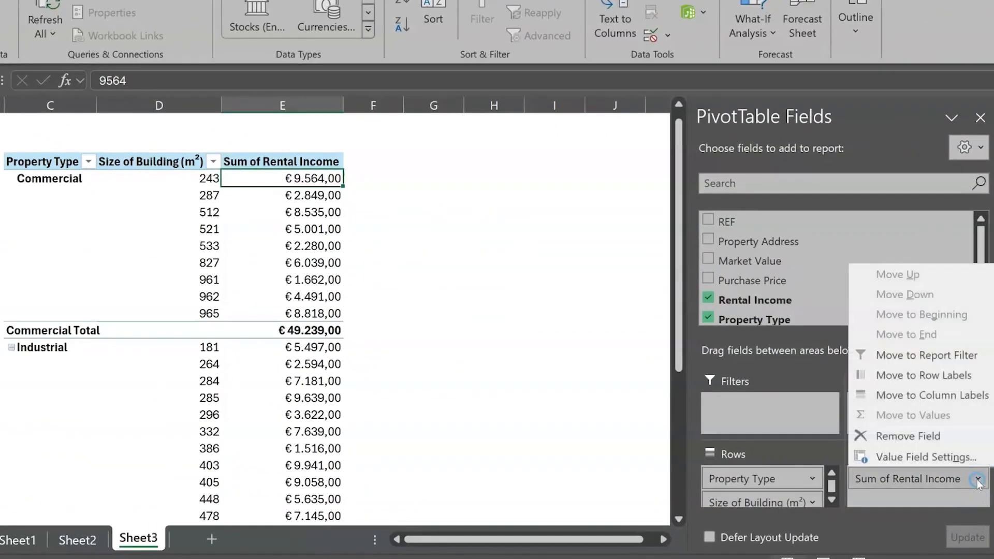
pyautogui.click(950, 460)
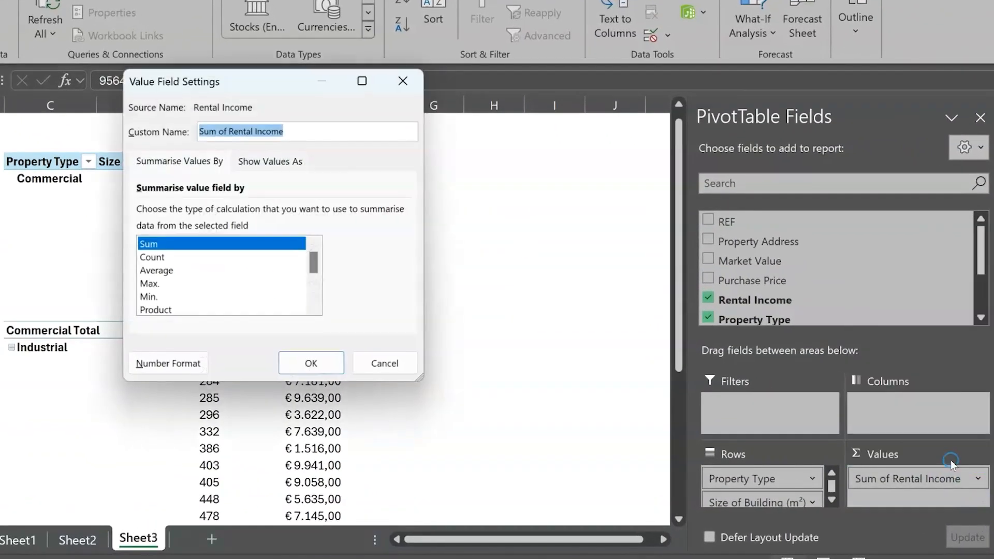
pyautogui.click(166, 271)
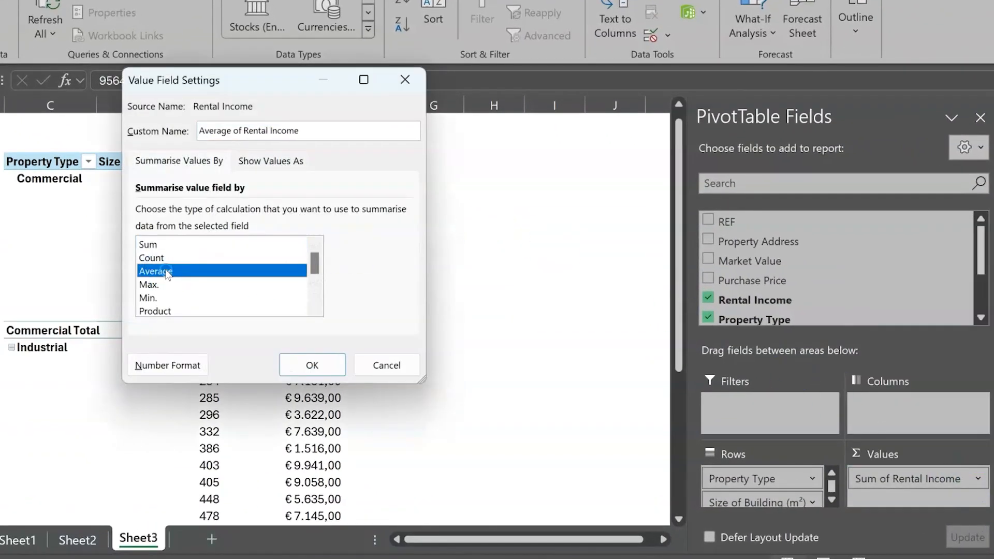
pyautogui.click(326, 365)
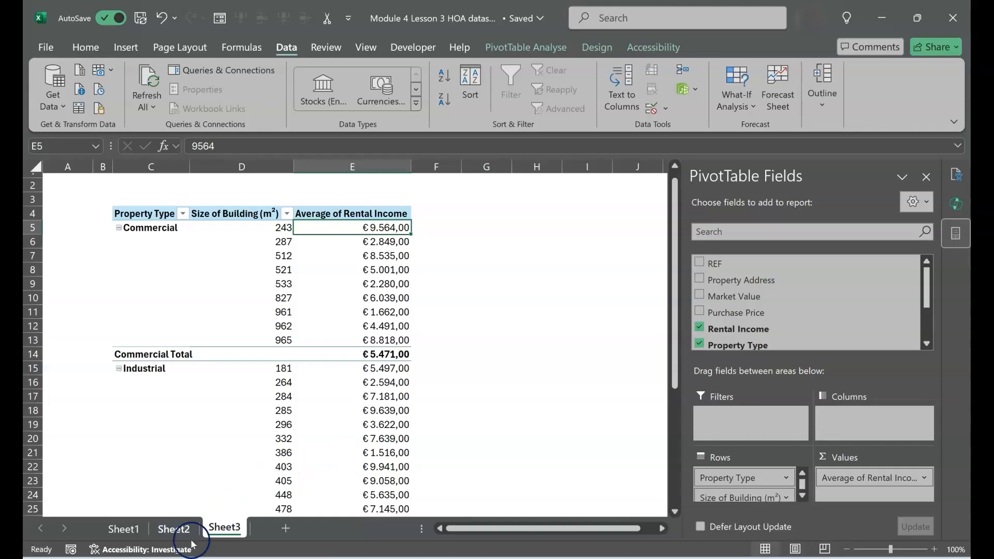
# On Sheet2, set the pivot table's Market Value field back to summarise by Sum.
pyautogui.click(174, 529)
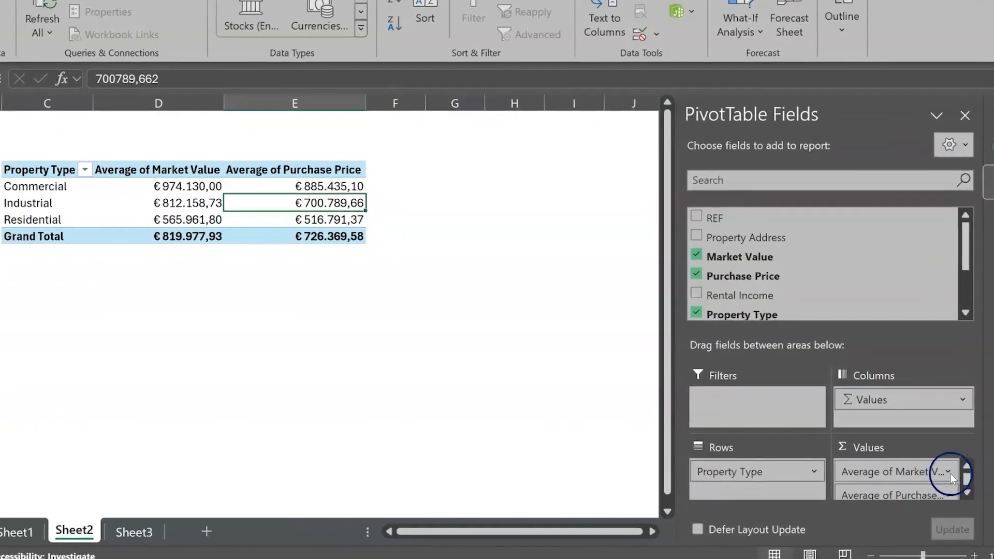
pyautogui.click(951, 474)
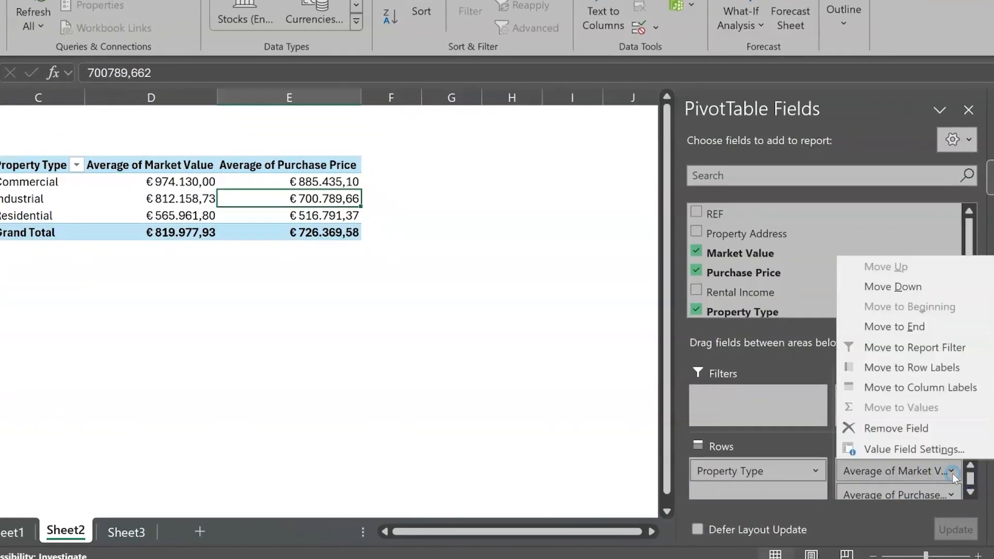
pyautogui.click(907, 449)
pyautogui.click(140, 239)
pyautogui.click(300, 357)
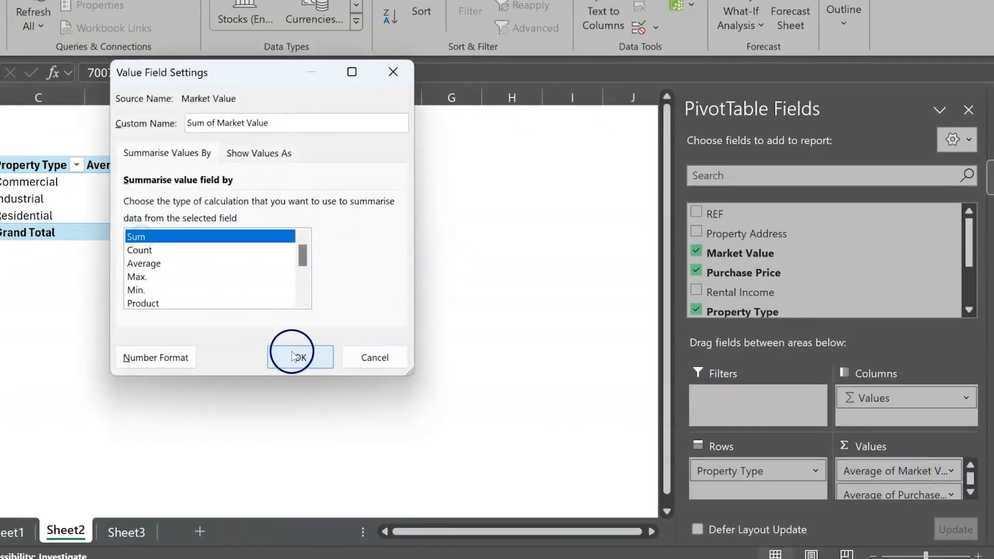
# Set the pivot table's Purchase Price field back to summarise by Sum.
pyautogui.click(952, 493)
pyautogui.click(907, 472)
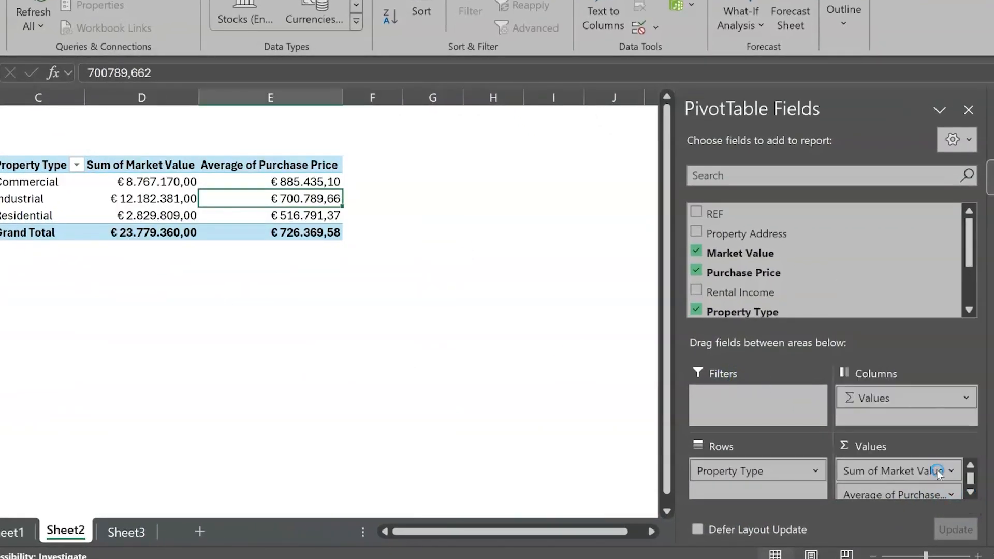
pyautogui.click(150, 236)
pyautogui.click(322, 368)
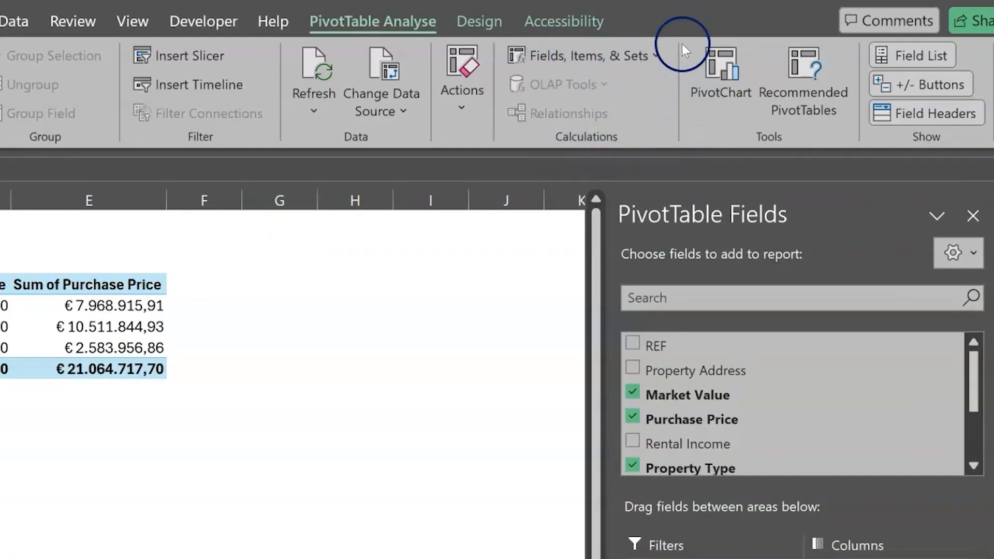
# Open the Insert Calculated Field dialog for the pivot table and name the new field Profit.
pyautogui.click(655, 55)
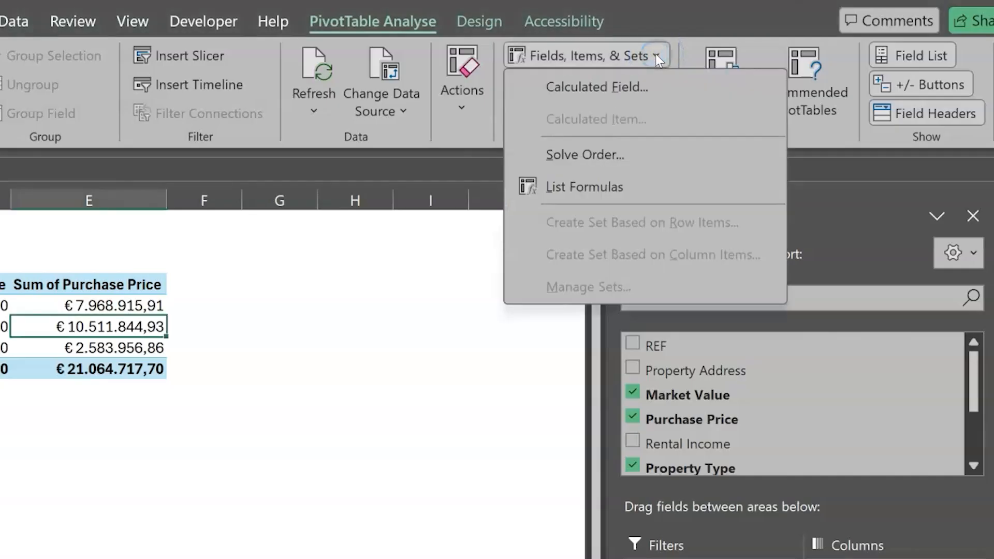
pyautogui.click(626, 82)
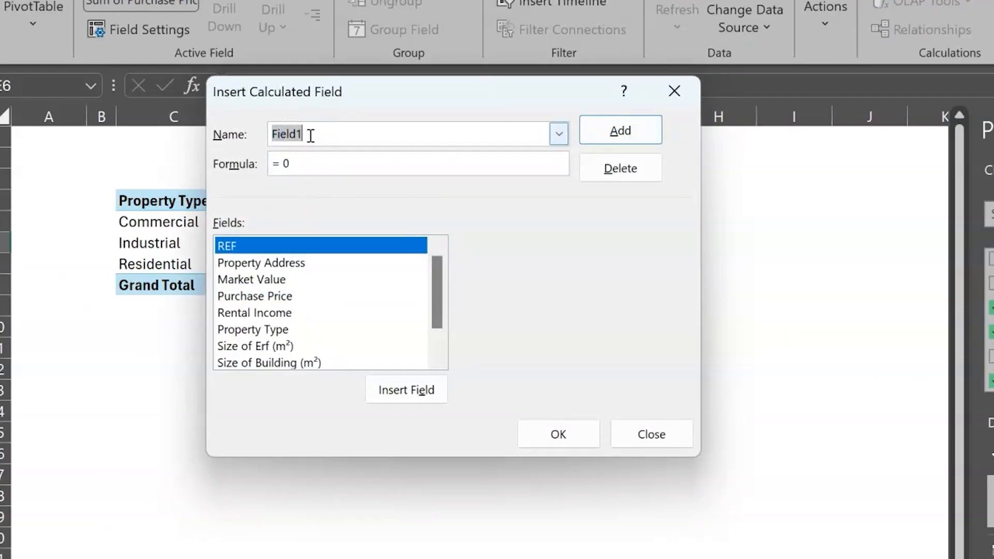
pyautogui.write('Profit')
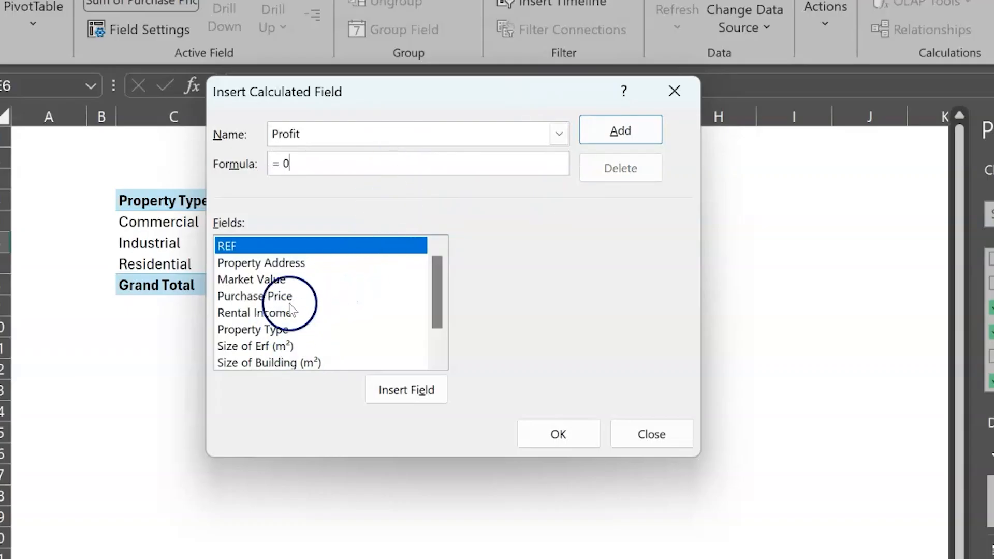
pyautogui.click(272, 280)
pyautogui.click(400, 386)
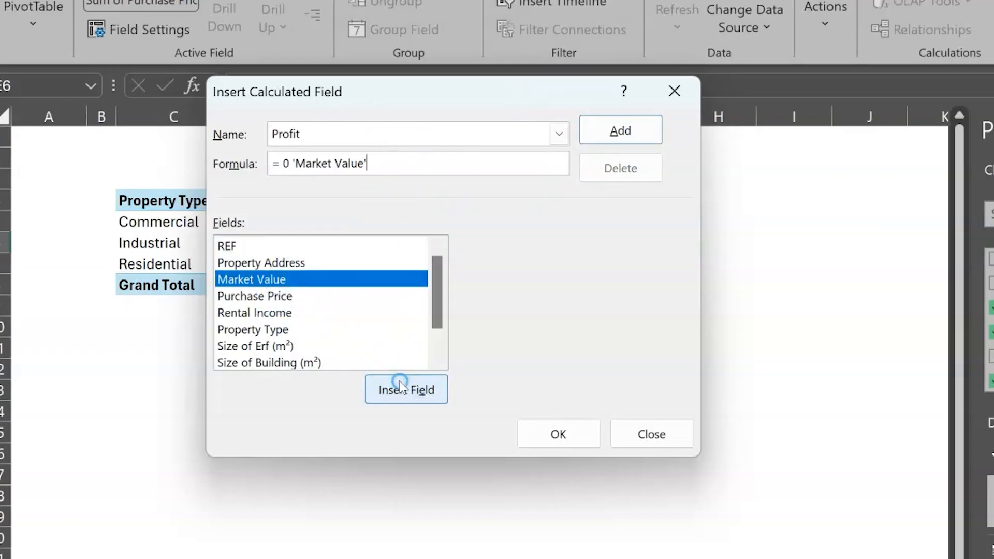
pyautogui.click(293, 165)
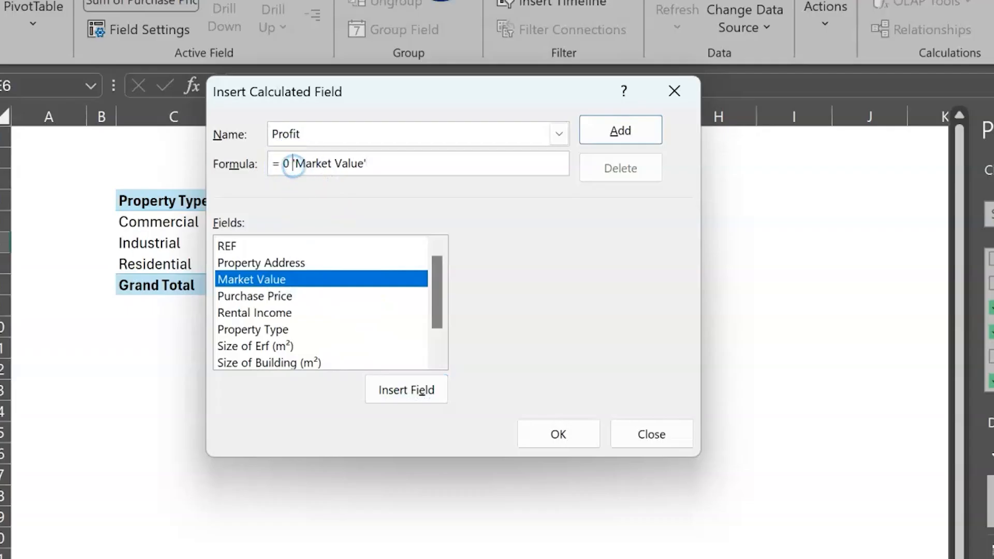
pyautogui.press('BackSpace')
pyautogui.press('BackSpace')
pyautogui.press('BackSpace')
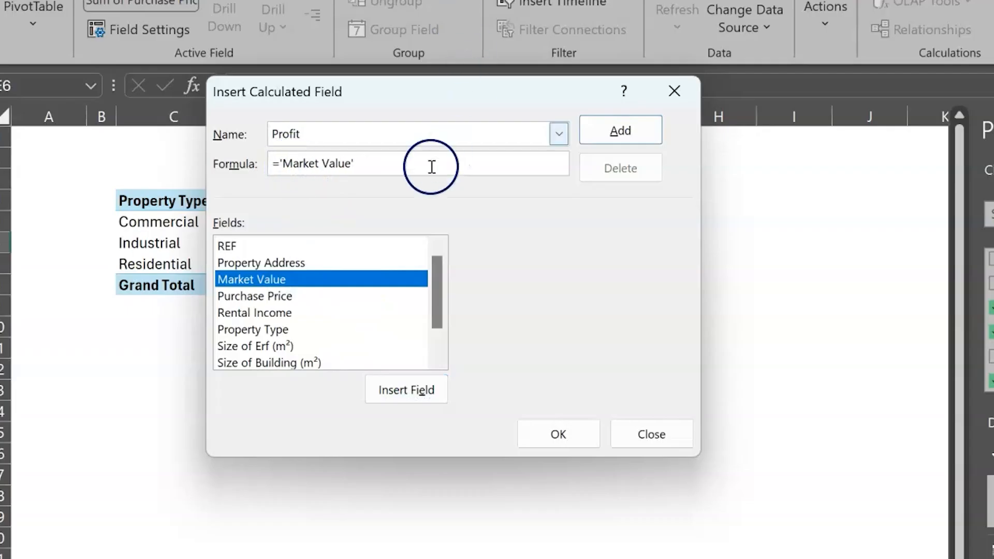
pyautogui.write('-')
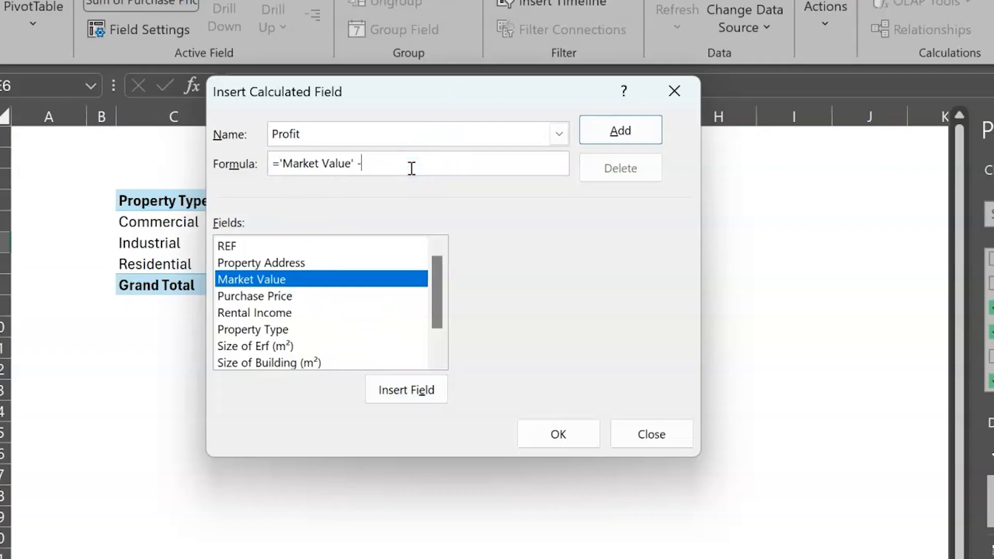
pyautogui.click(293, 296)
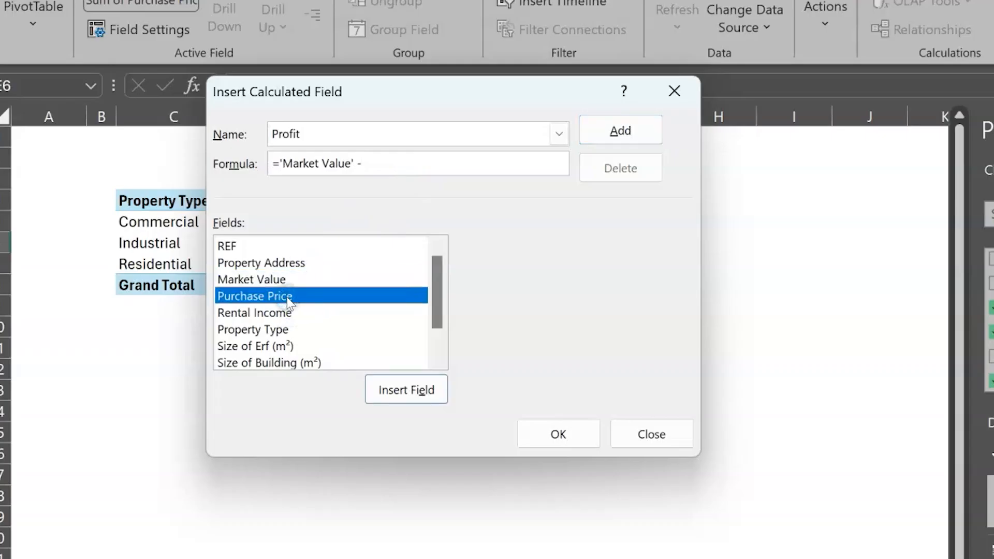
pyautogui.click(403, 386)
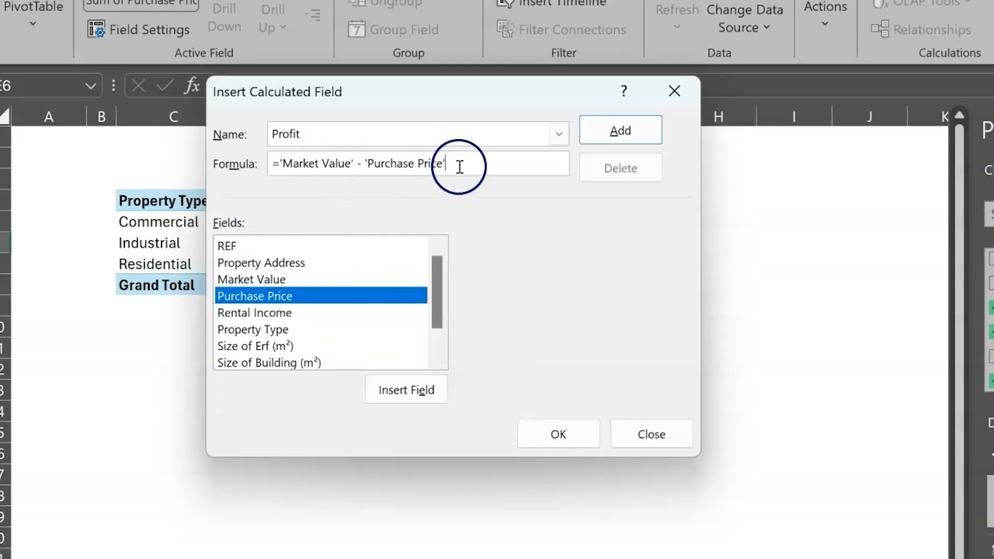
pyautogui.moveTo(459, 167); pyautogui.dragTo(93, 166)
pyautogui.press('BackSpace')
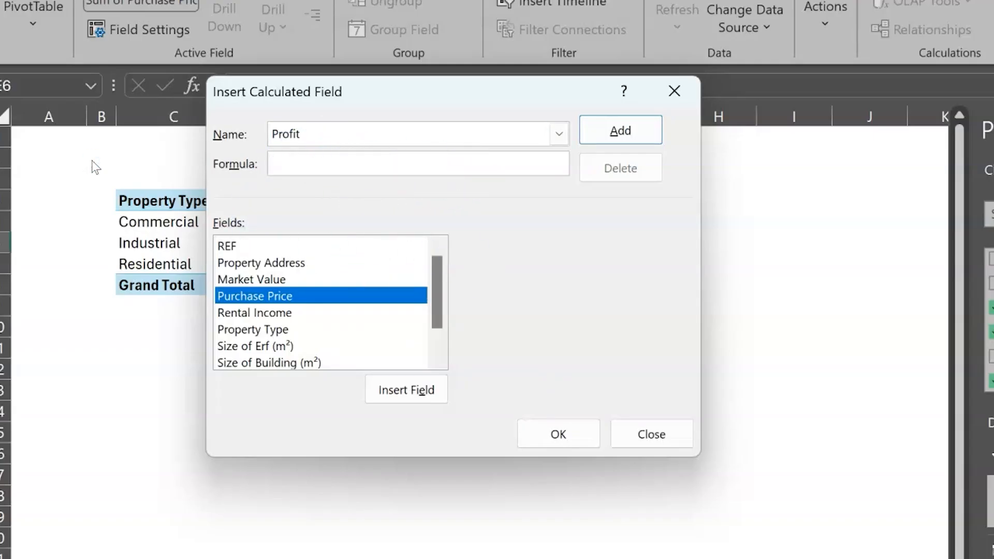
# Enter the Profit formula as 'Purchase Price' - 'Market Value' and add the calculated field to the pivot table.
pyautogui.write('=')
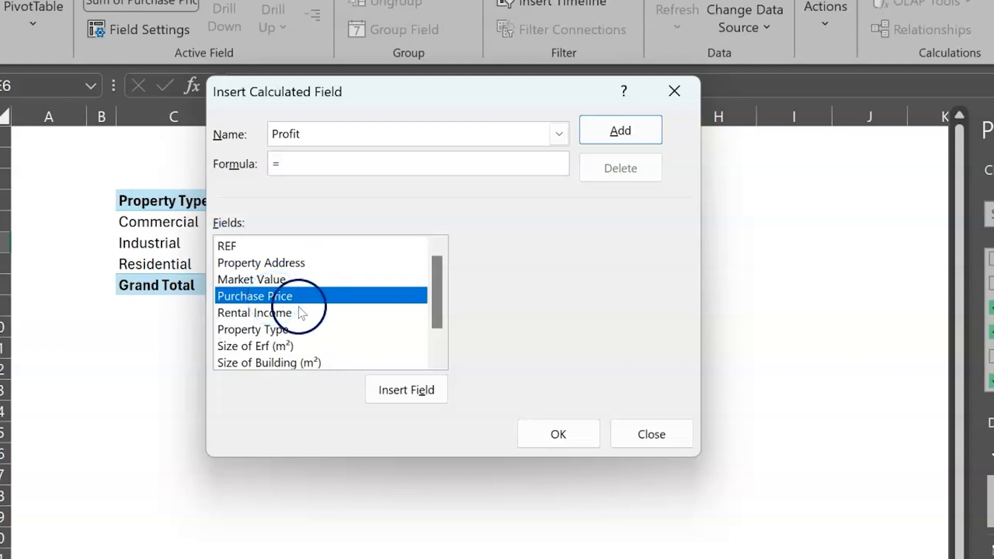
pyautogui.click(395, 384)
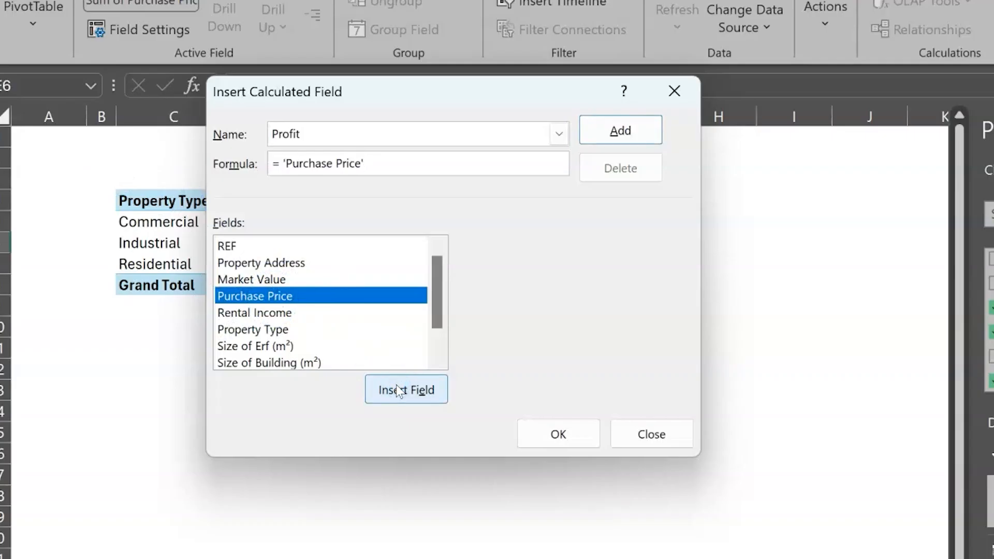
pyautogui.write('-')
pyautogui.click(325, 282)
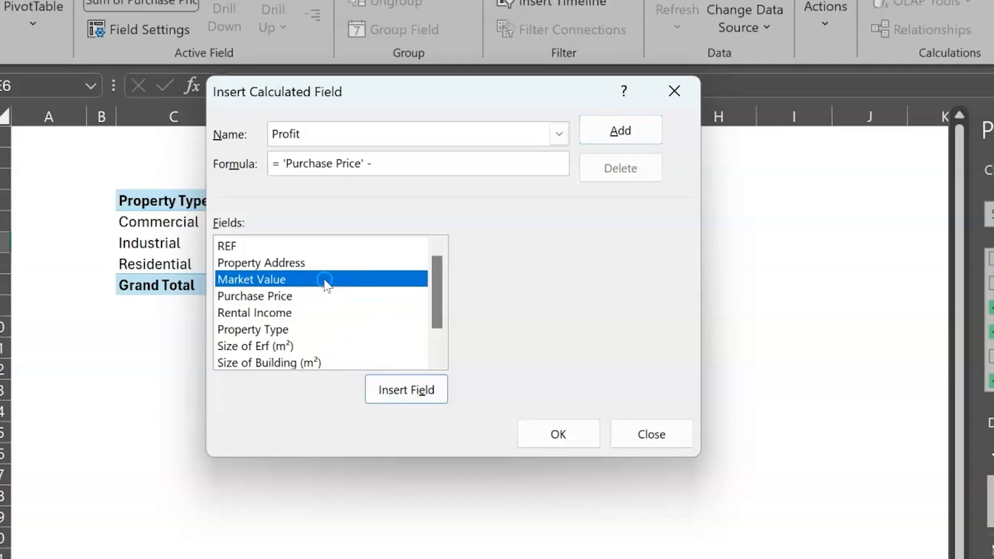
pyautogui.click(417, 390)
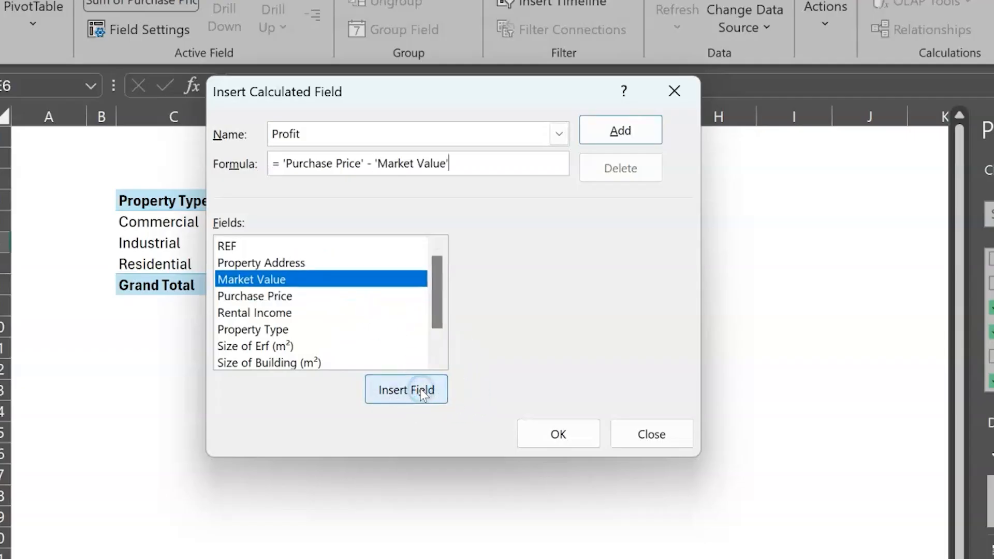
pyautogui.click(580, 422)
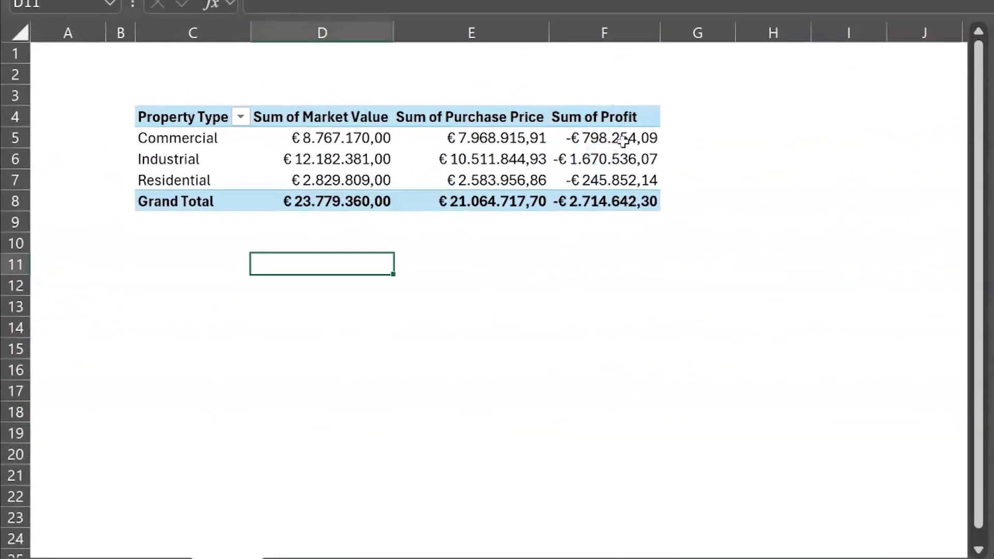
pyautogui.click(623, 141)
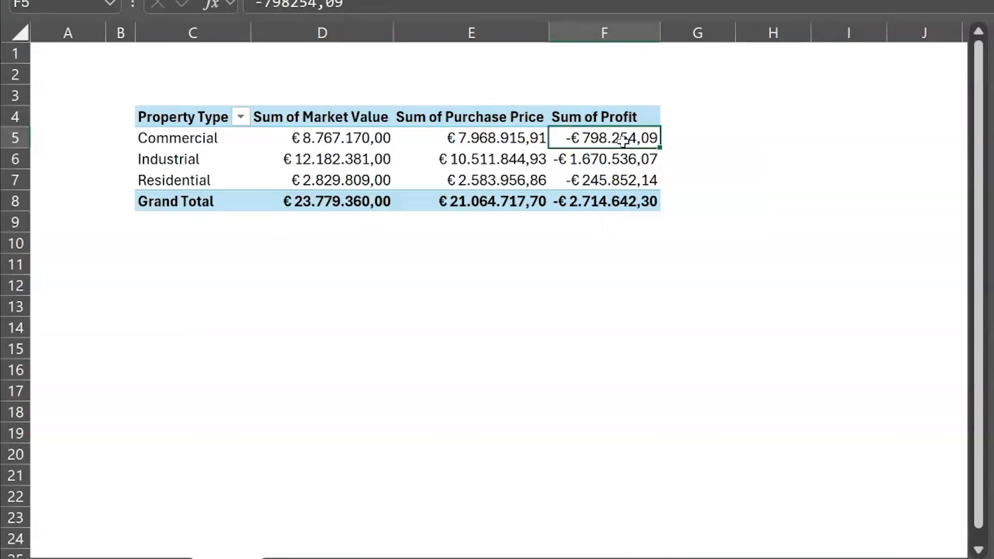
pyautogui.click(569, 351)
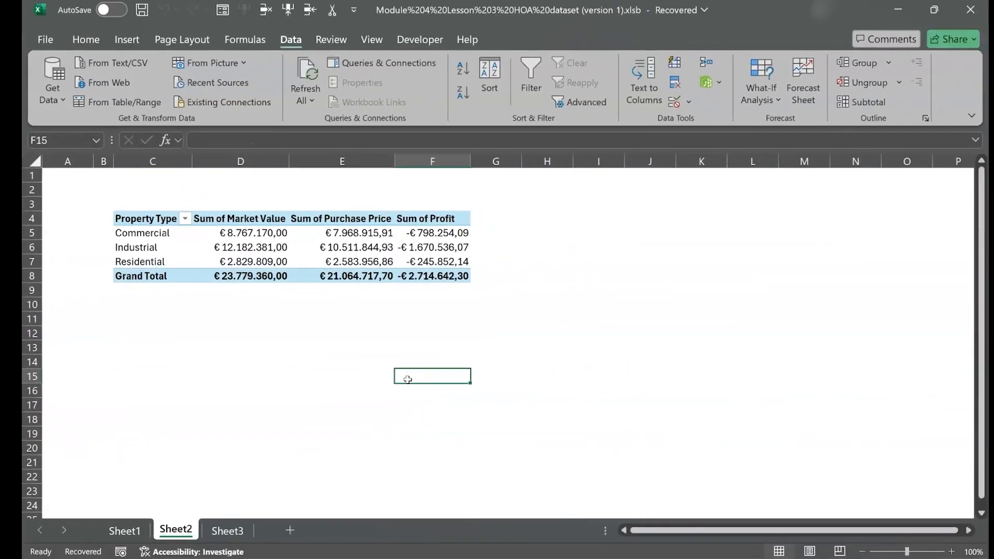